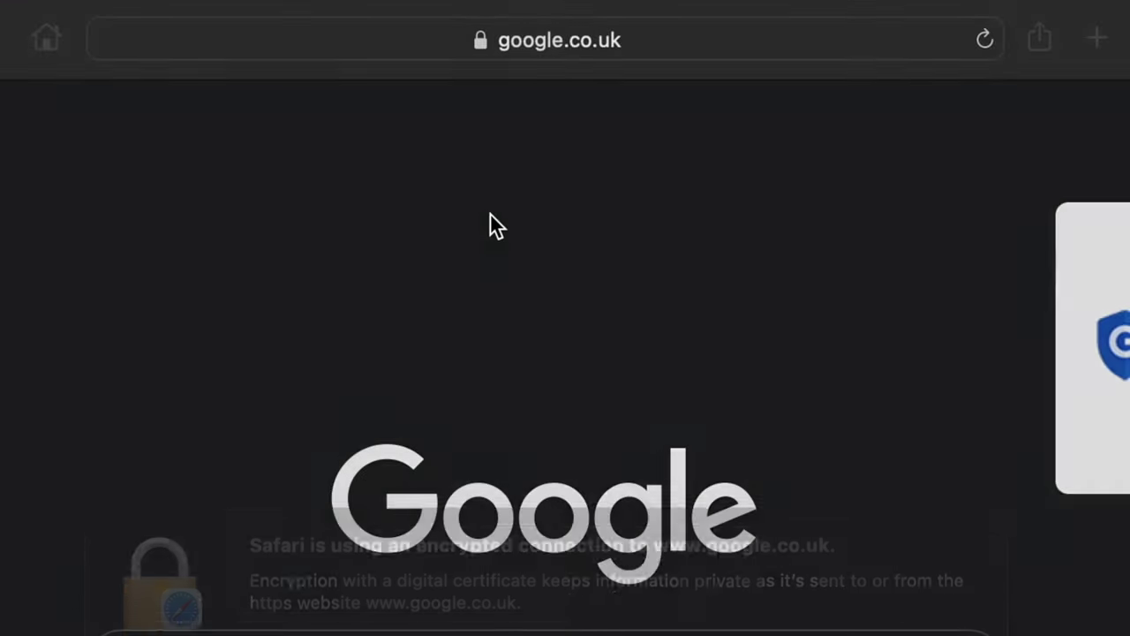
Step: Load obsproject.com in Safari and request the macOS Apple Silicon download, dismissing the save prompt
click(685, 41)
text(obsproject.com)
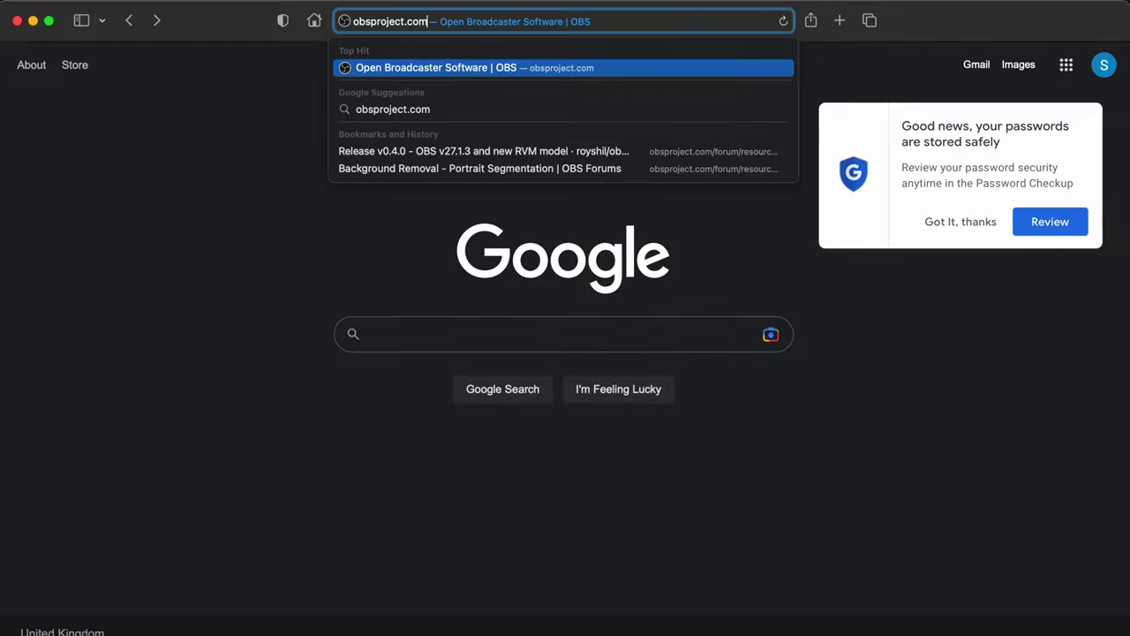
key(Return)
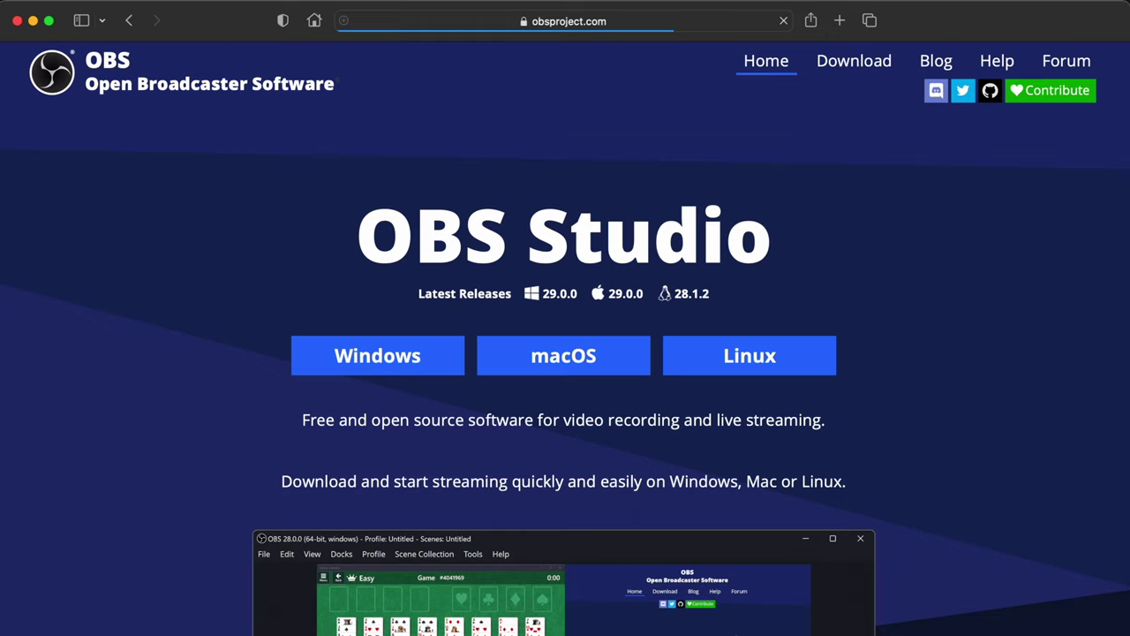
click(572, 363)
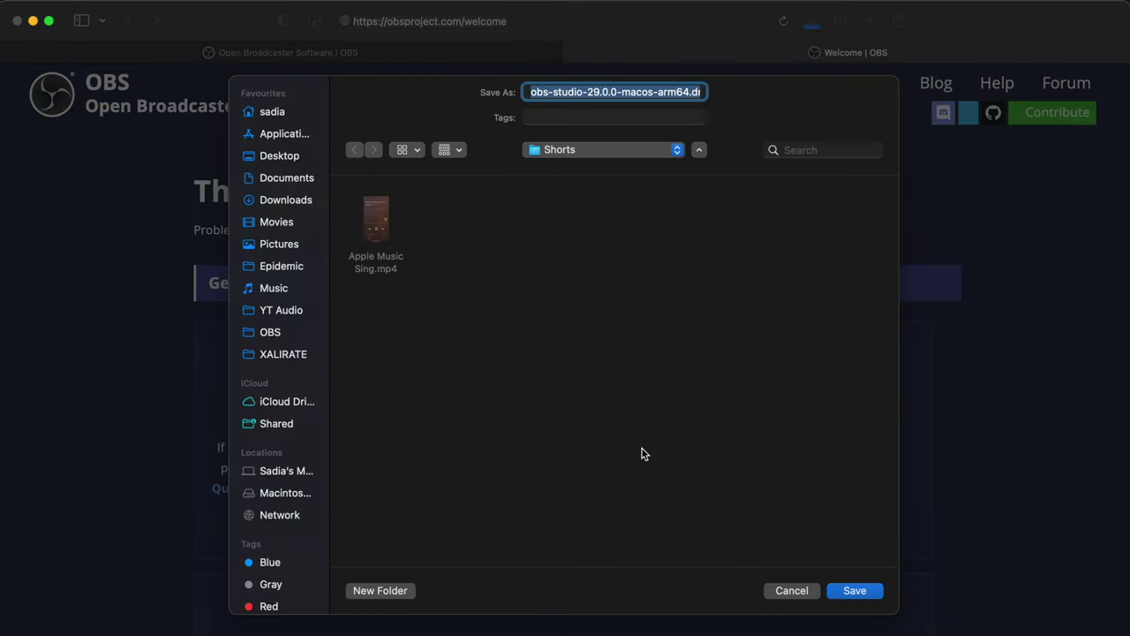
click(783, 592)
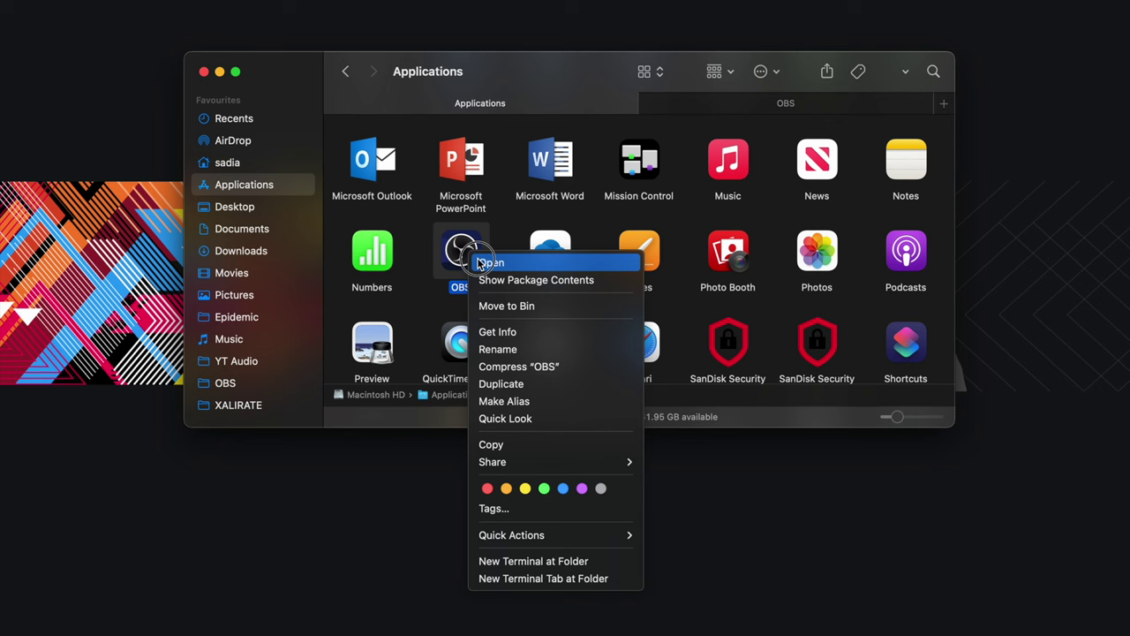
Step: Launch the OBS app from Finder's Applications folder
click(479, 258)
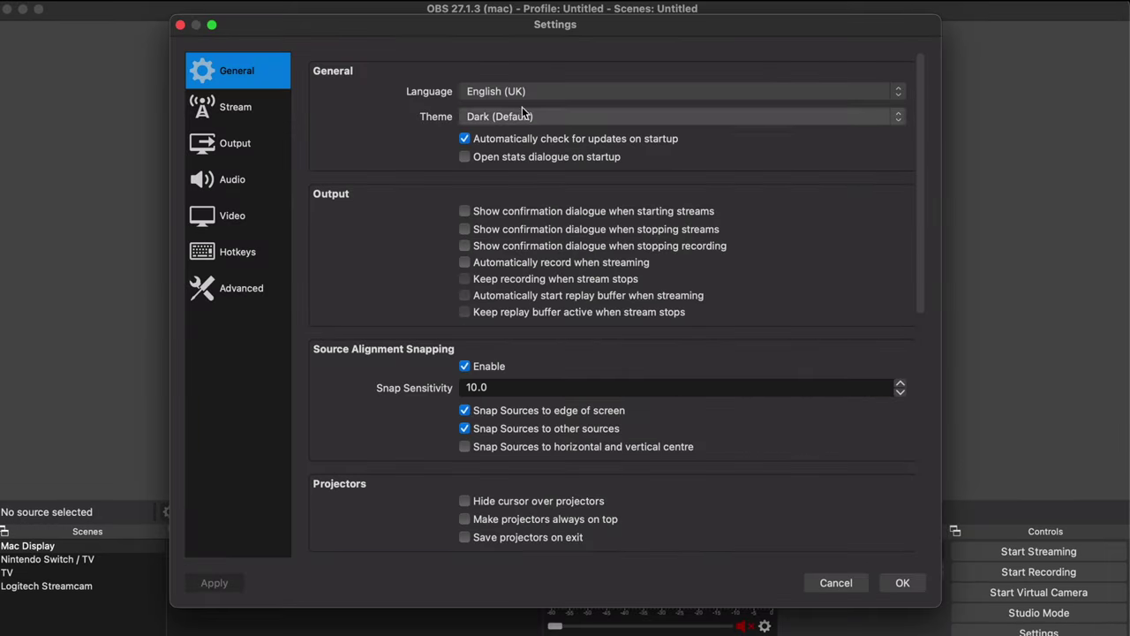
Step: Keep Twitch as the streaming service in Stream settings, then show the Output settings page
drag(604, 33, 559, 46)
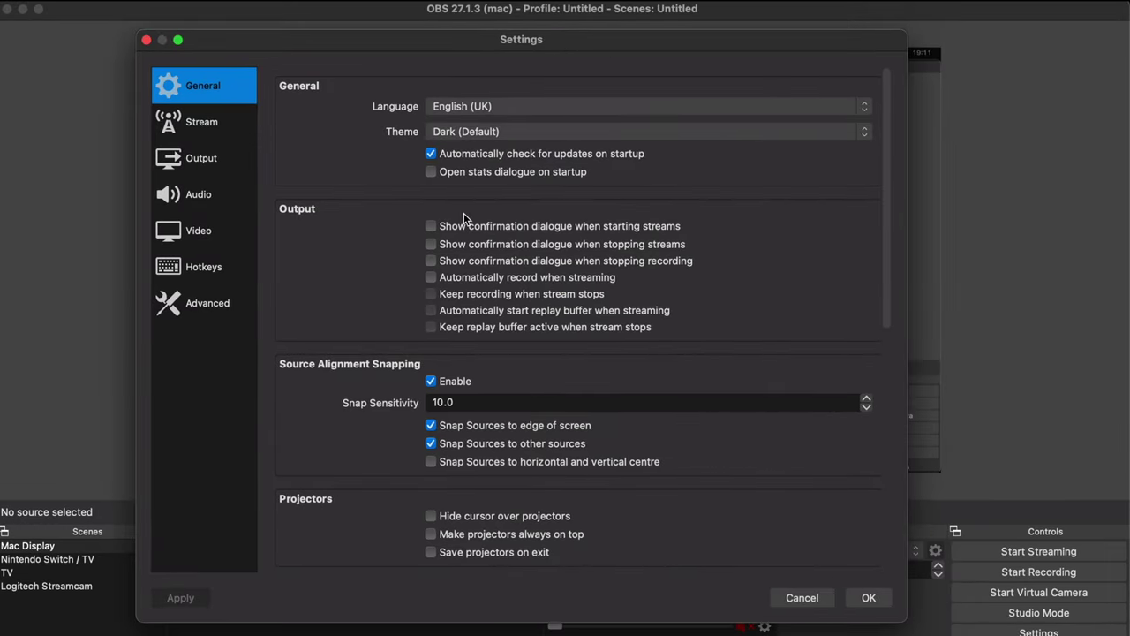
click(205, 132)
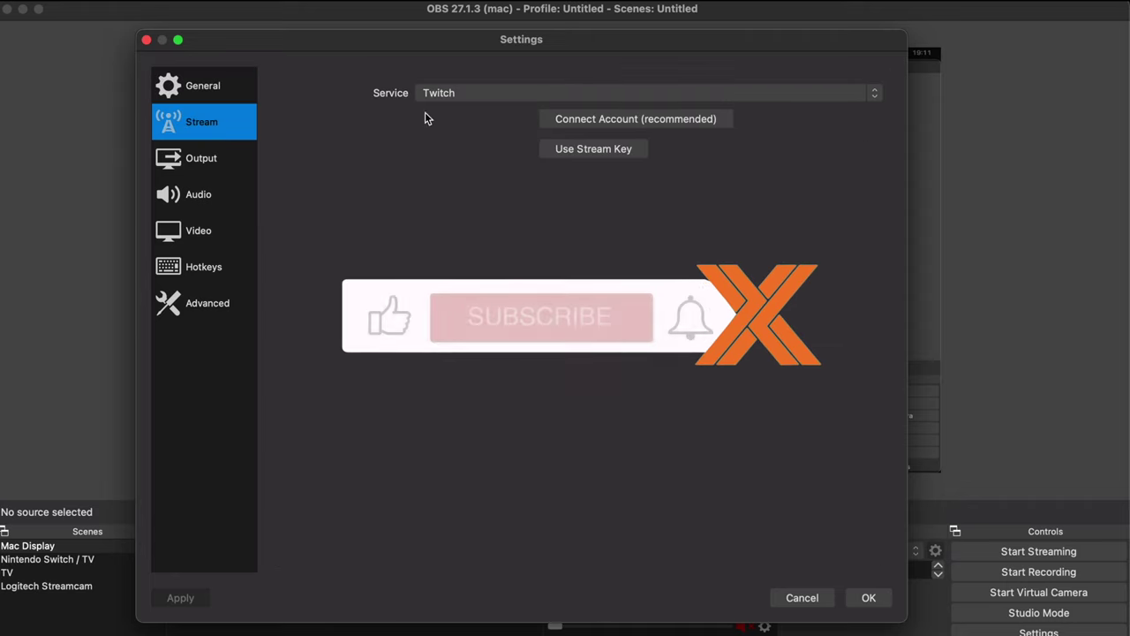
click(496, 93)
key(Escape)
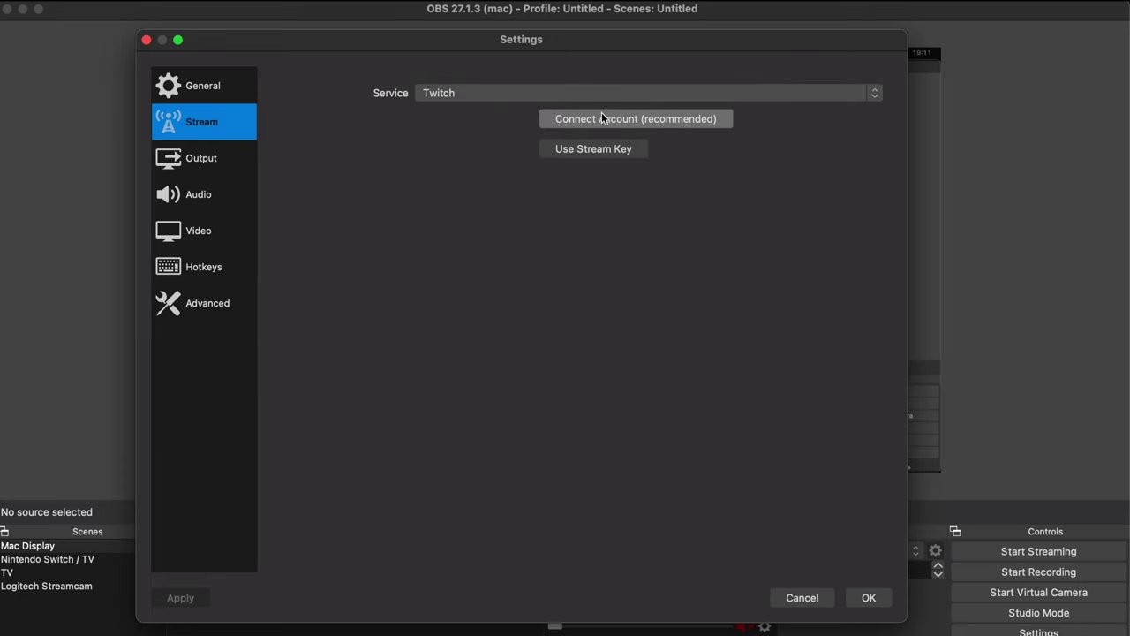
click(228, 167)
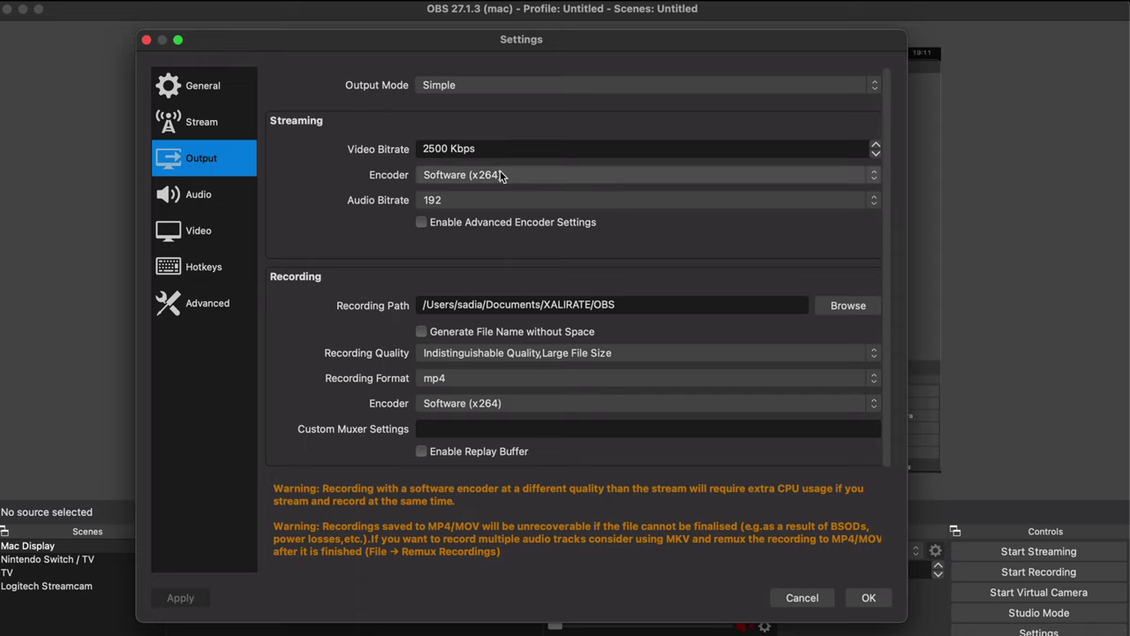
click(467, 201)
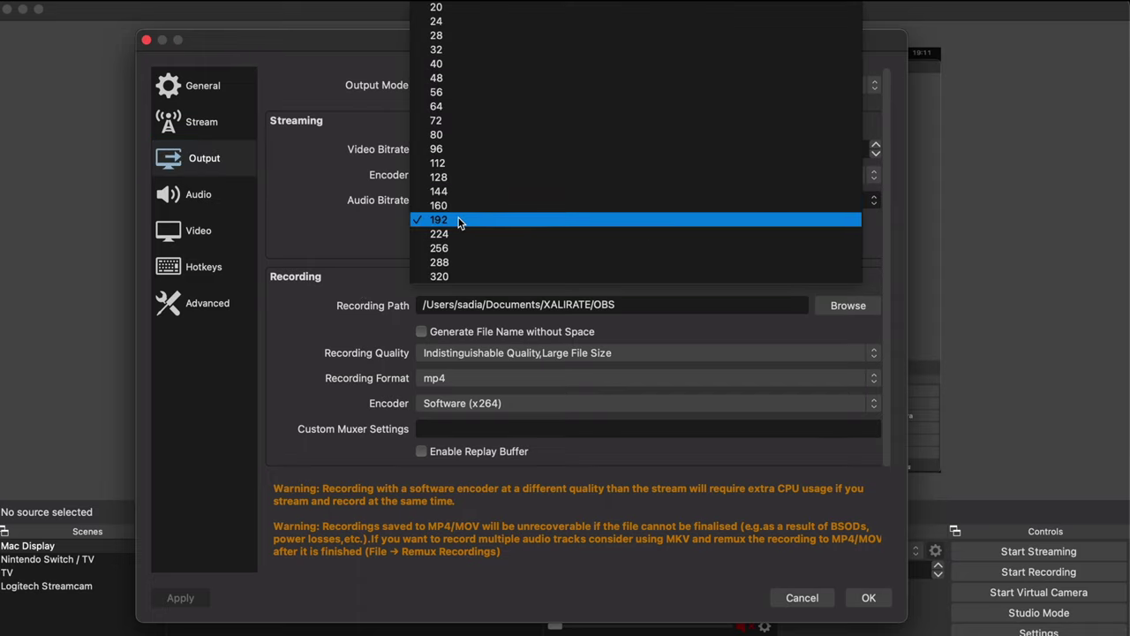
click(458, 222)
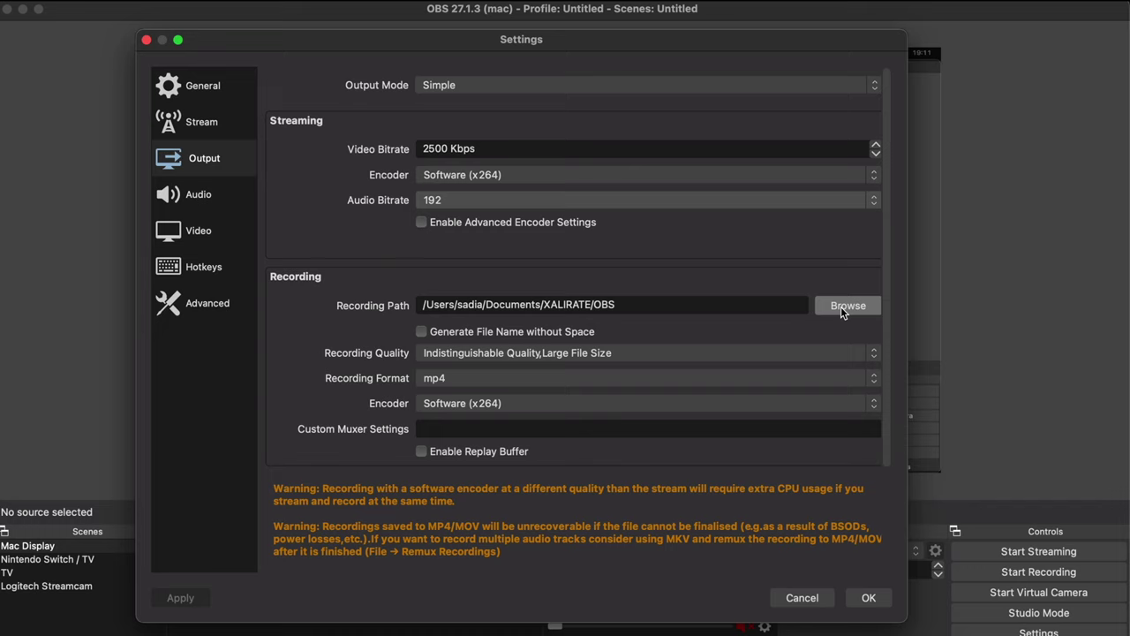
drag(696, 306, 344, 311)
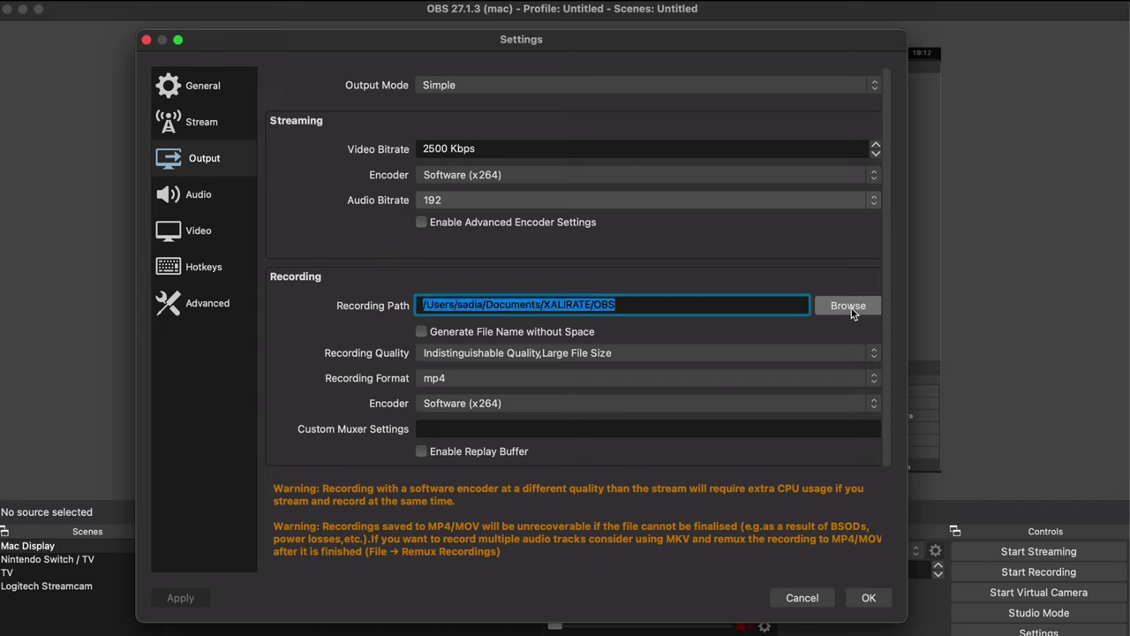
click(571, 356)
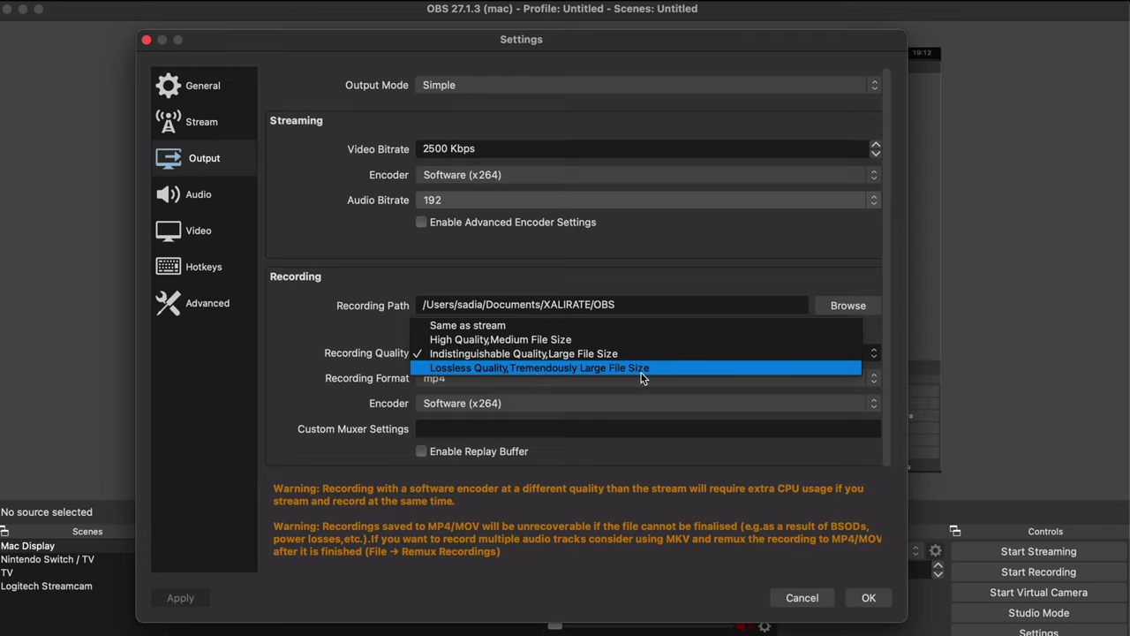
click(556, 353)
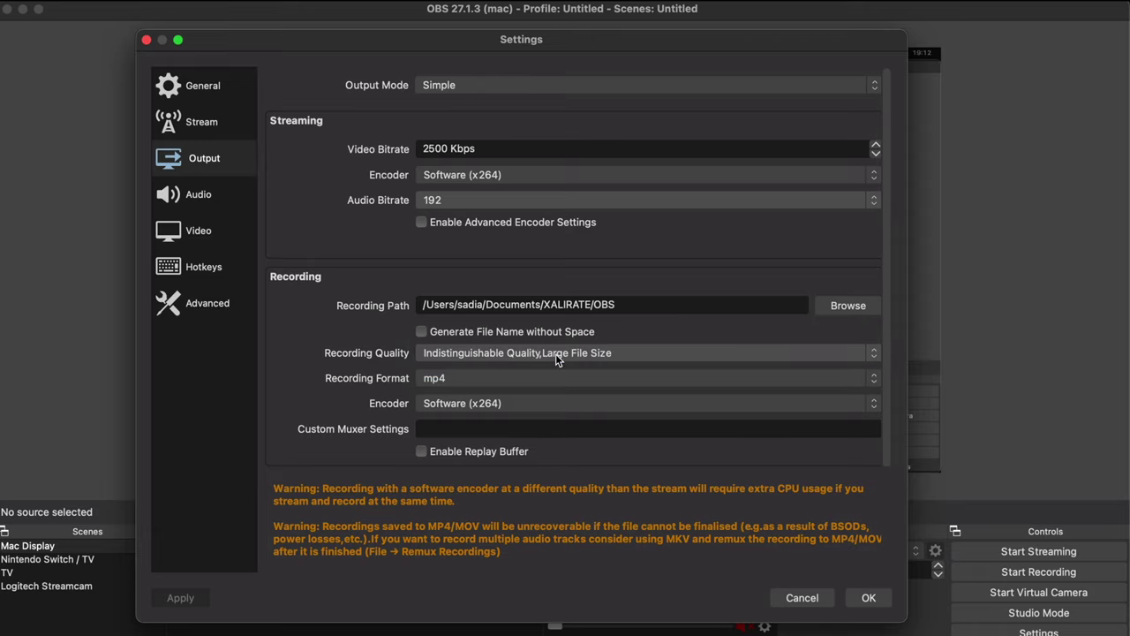
click(463, 383)
click(462, 384)
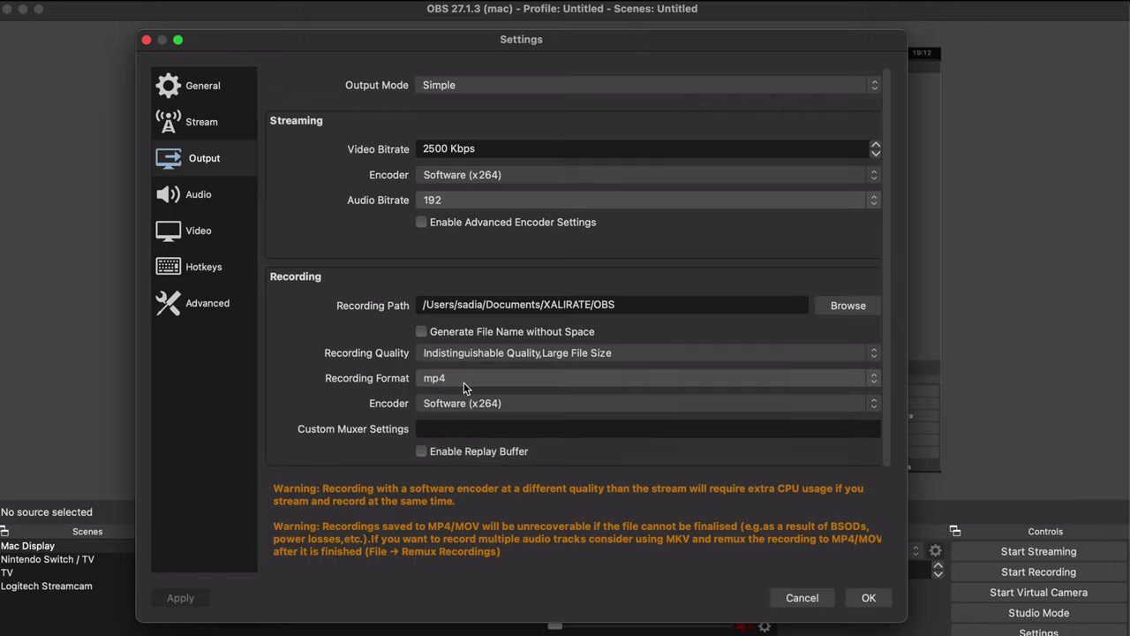
scroll(525, 412, down, 1)
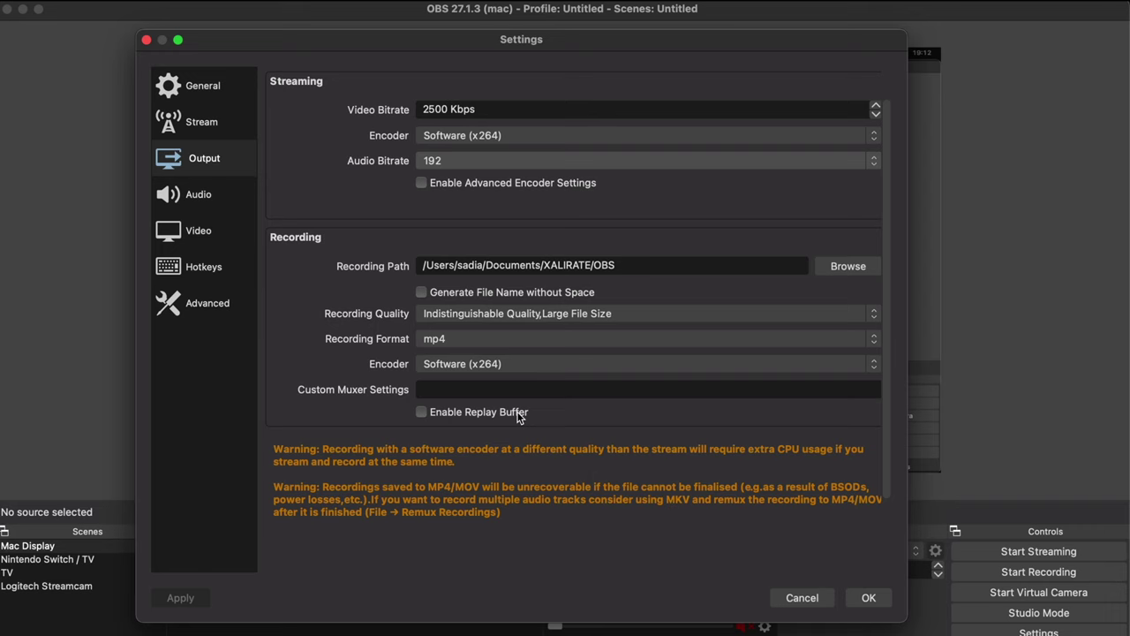
Step: Keep the 48 kHz audio sample rate and 1920x1080 video output resolution
click(207, 195)
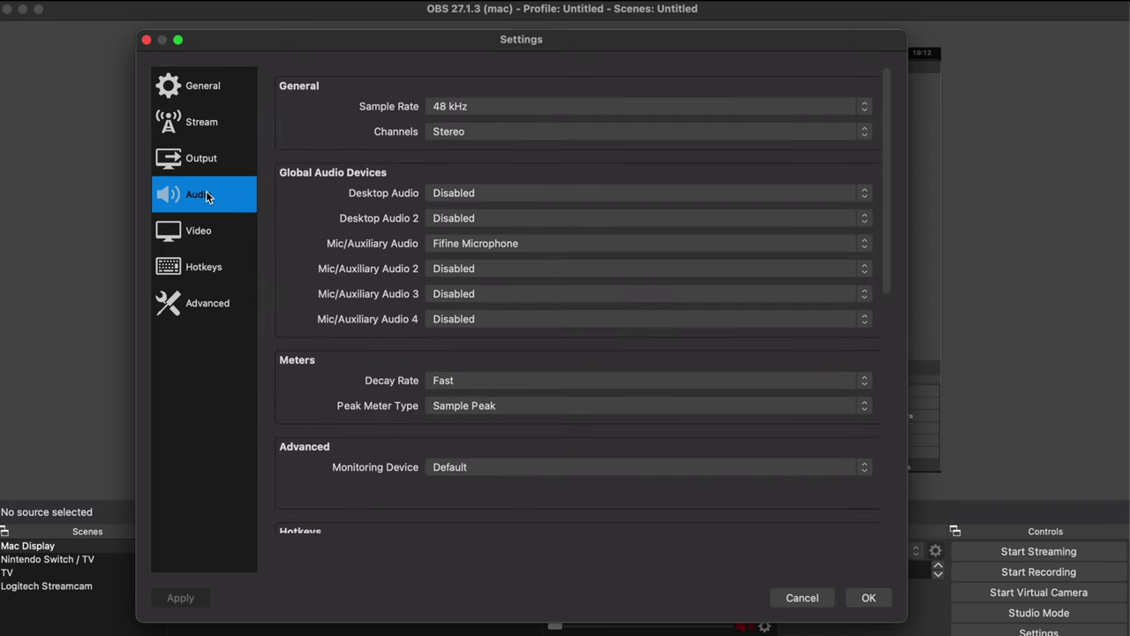
click(449, 109)
click(437, 111)
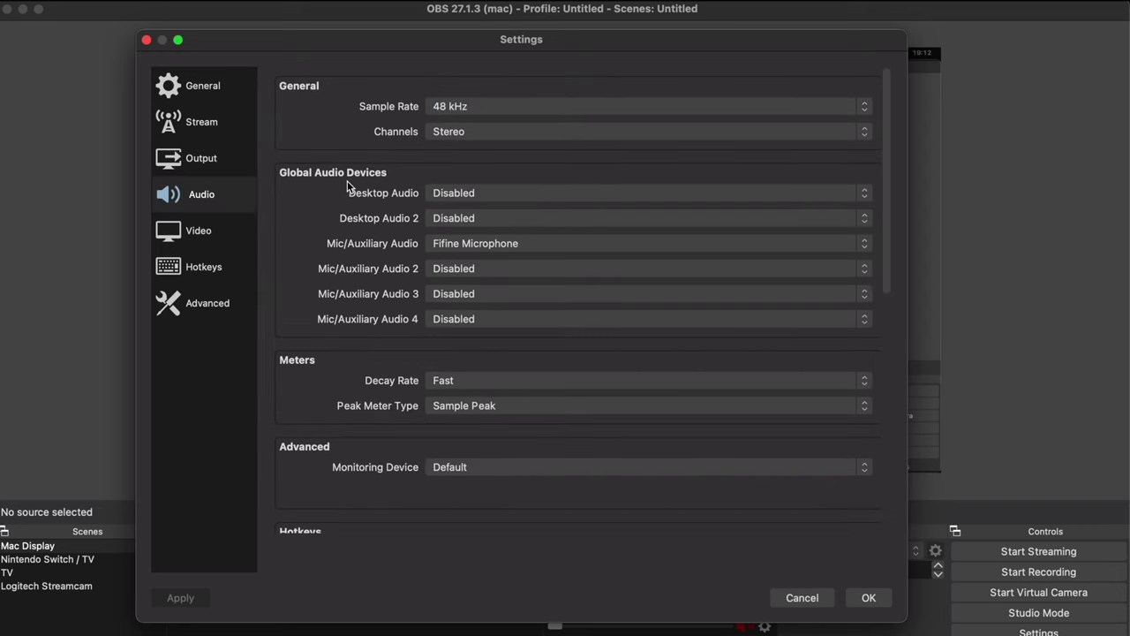
click(220, 238)
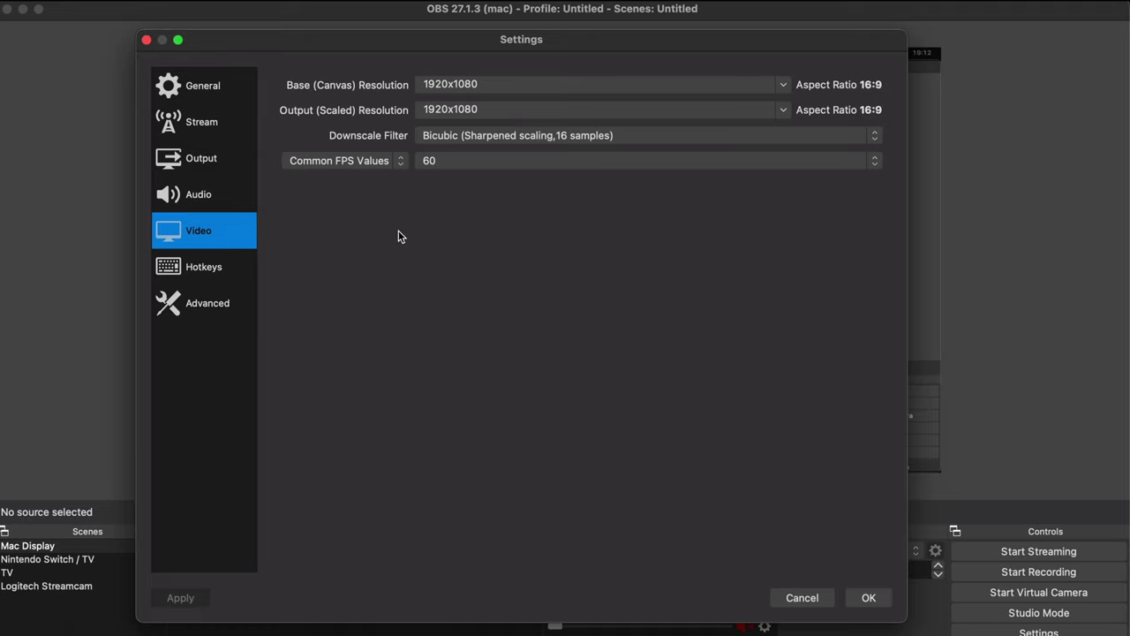
click(465, 105)
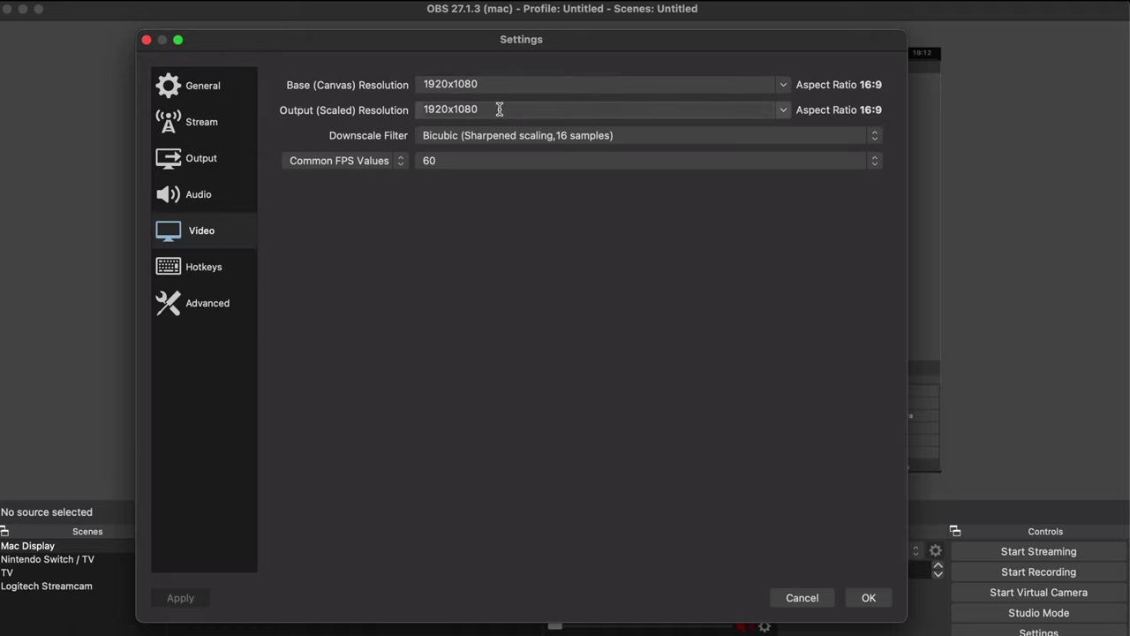
click(782, 110)
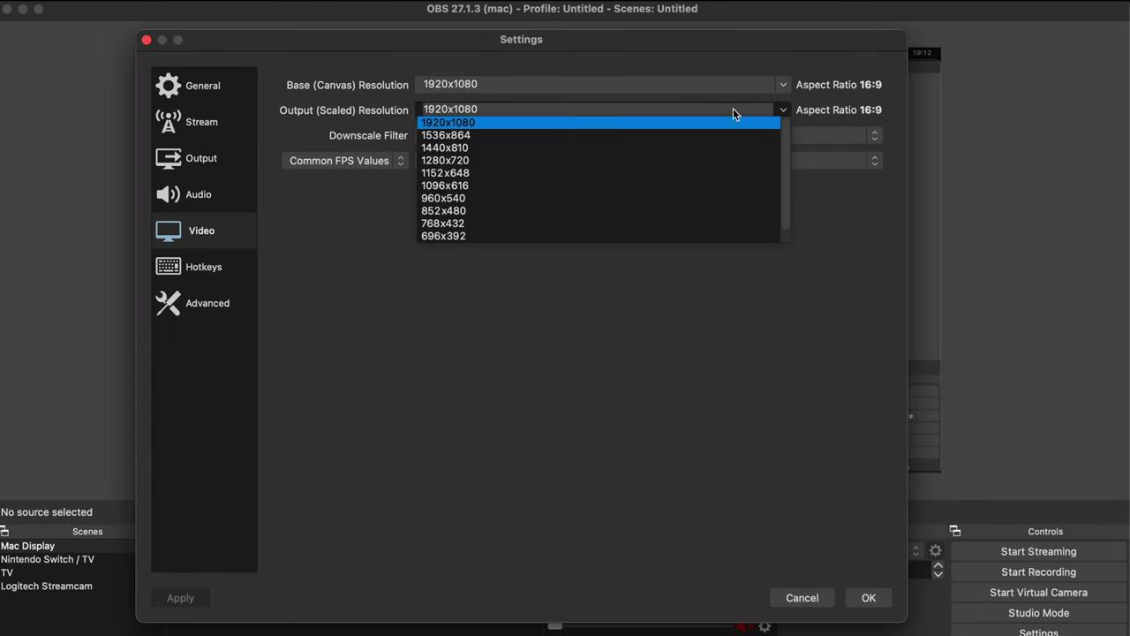
click(195, 265)
Step: Review the Hotkeys and Advanced settings pages
click(188, 277)
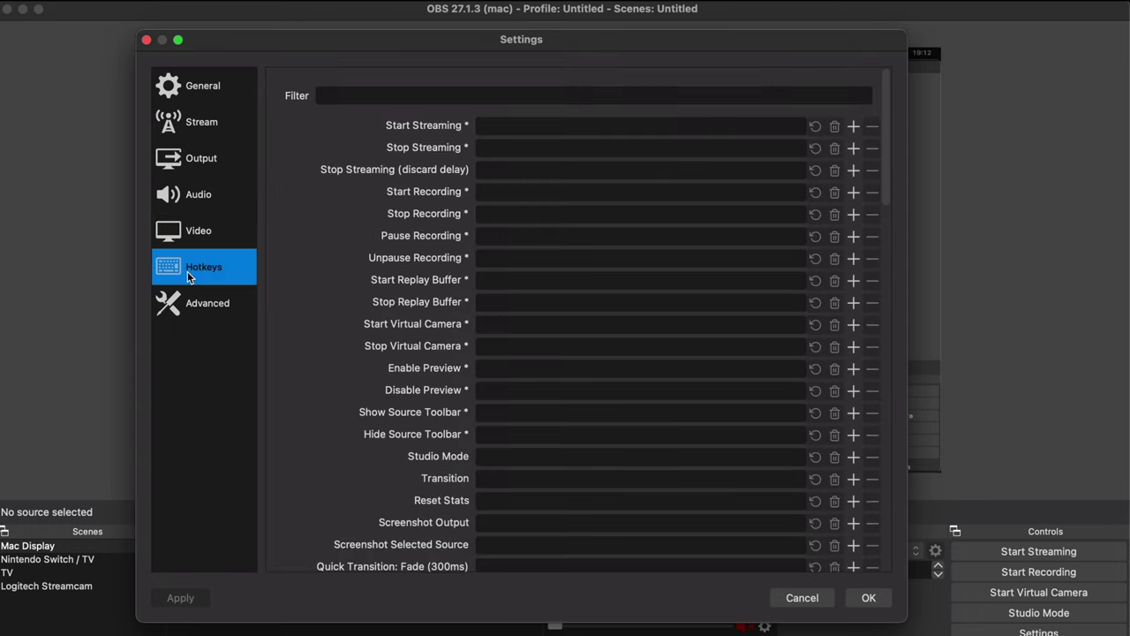
scroll(318, 292, down, 5)
scroll(318, 292, up, 5)
click(202, 314)
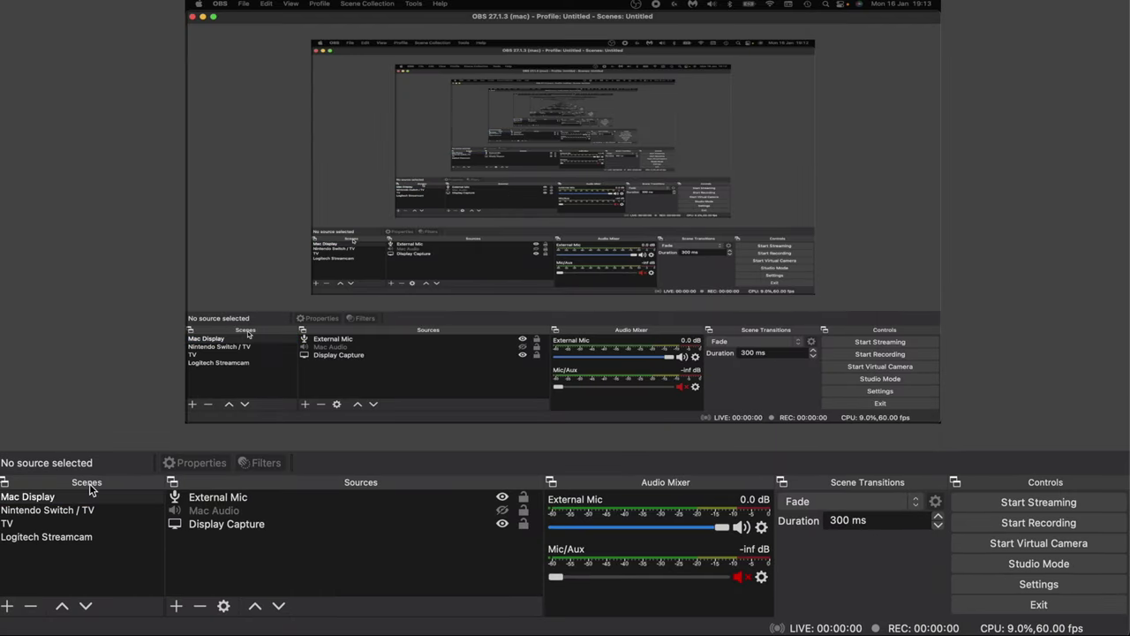
Step: Create a new scene named 'Reaction video'
click(7, 606)
text(Rea)
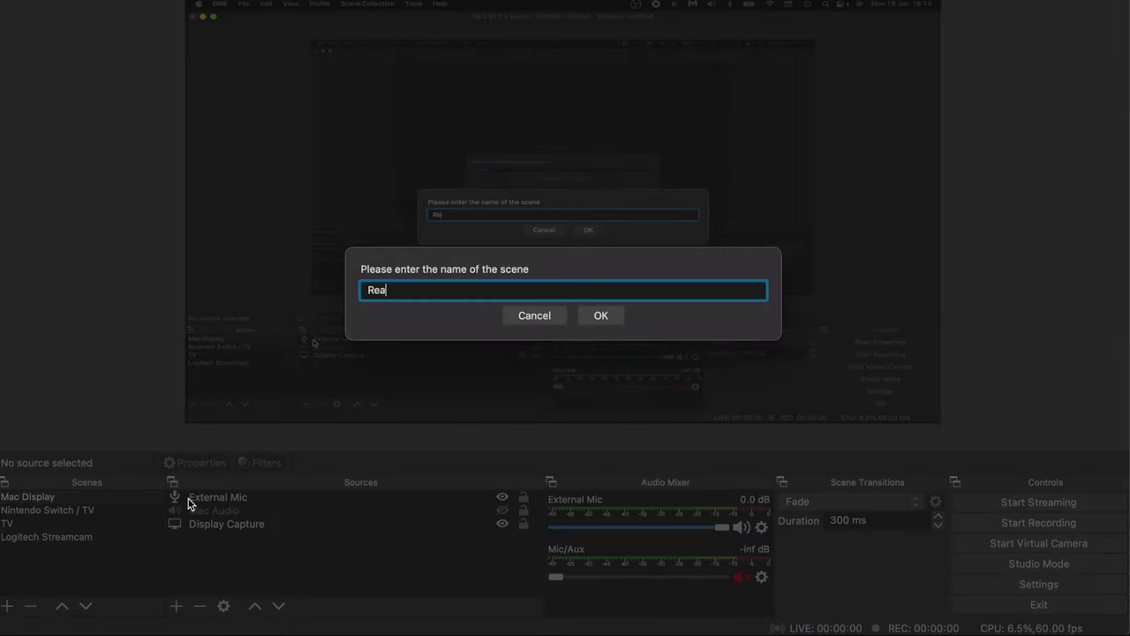
text(ction video)
click(599, 315)
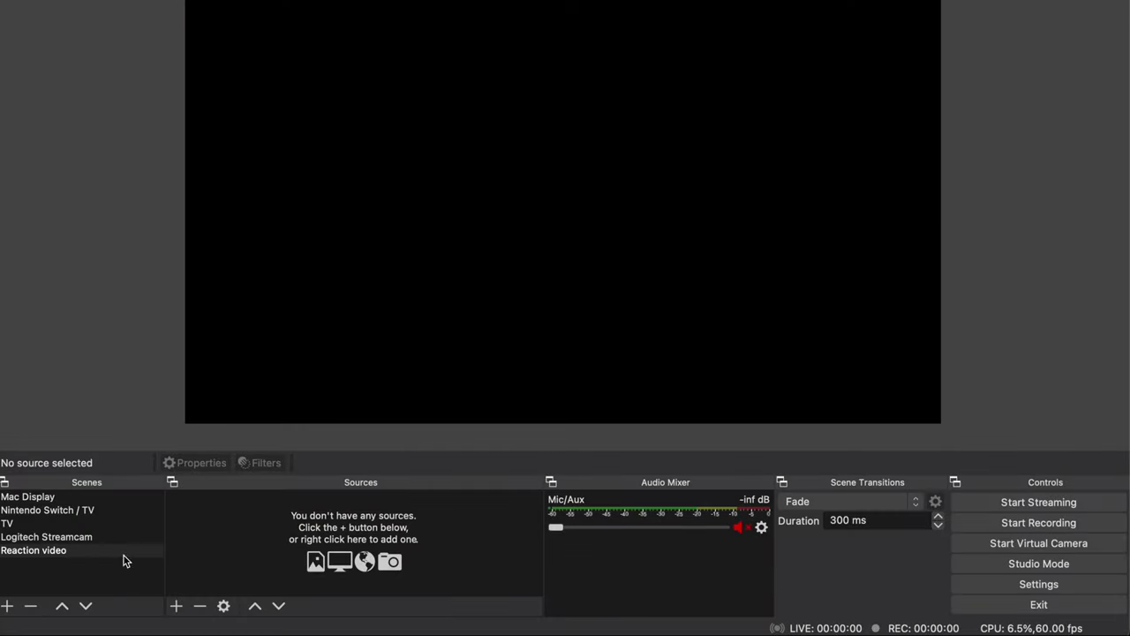
Step: Add a Display Capture source and select its default name for replacing
click(175, 606)
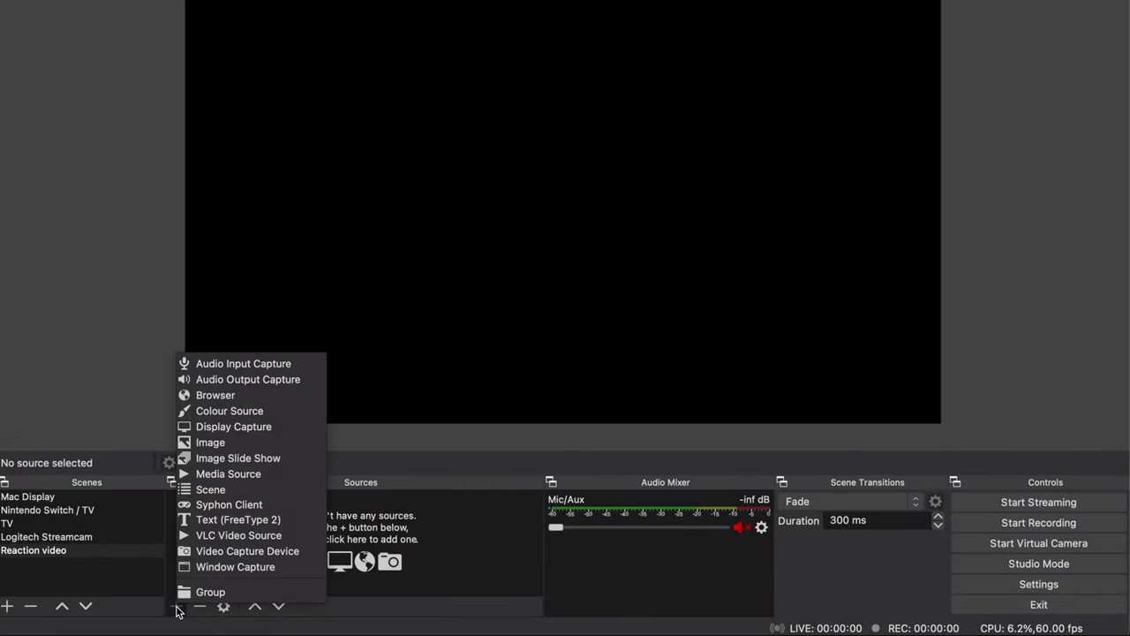
click(248, 428)
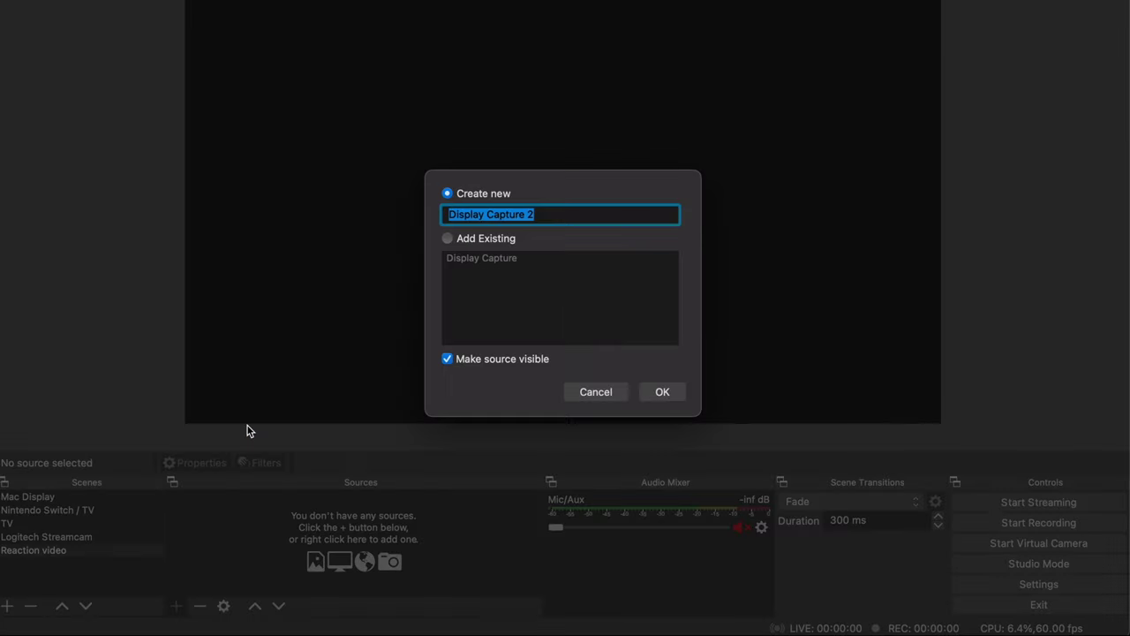
click(553, 216)
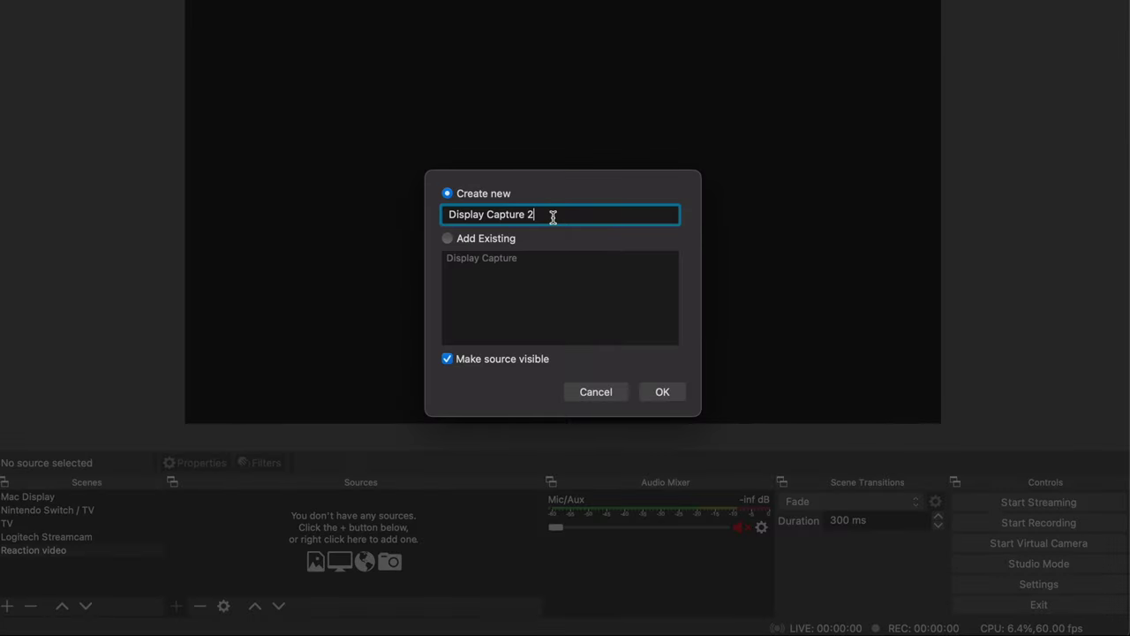
key(super+a)
Step: Name the source 'Mac capture' and capture the Built-in Retina Display with the cursor shown
text(Mac captur)
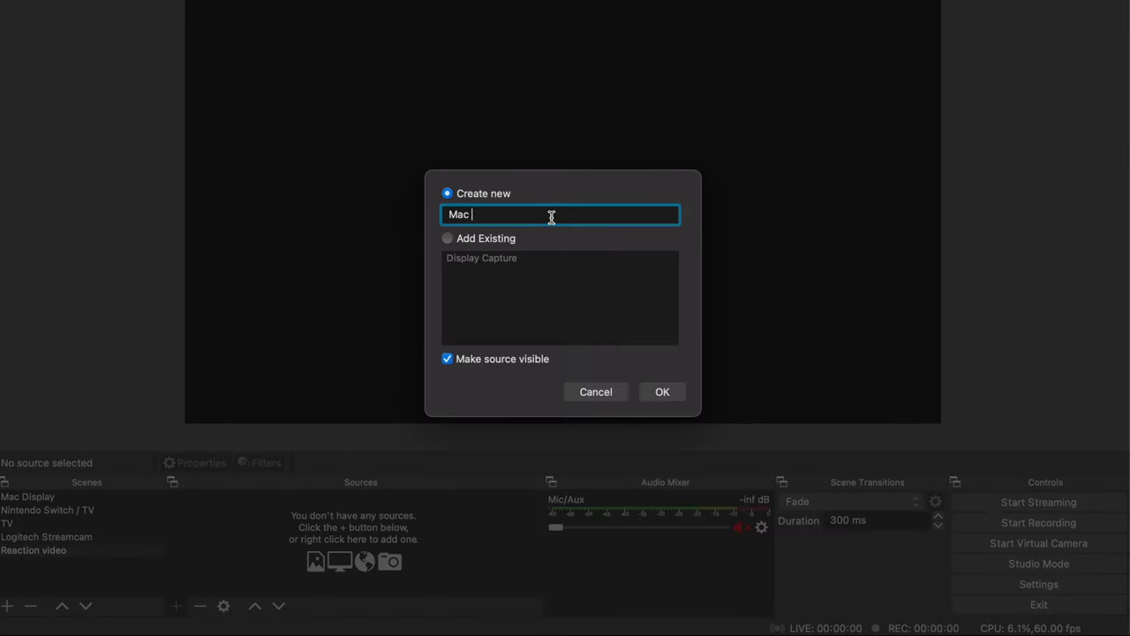
key(Return)
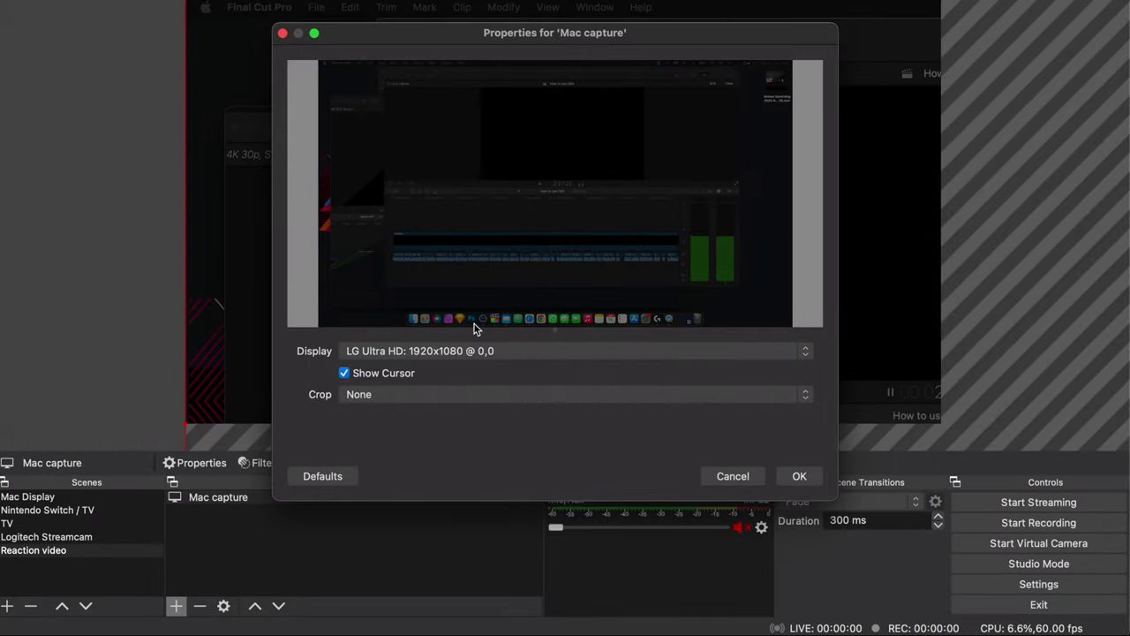
click(442, 352)
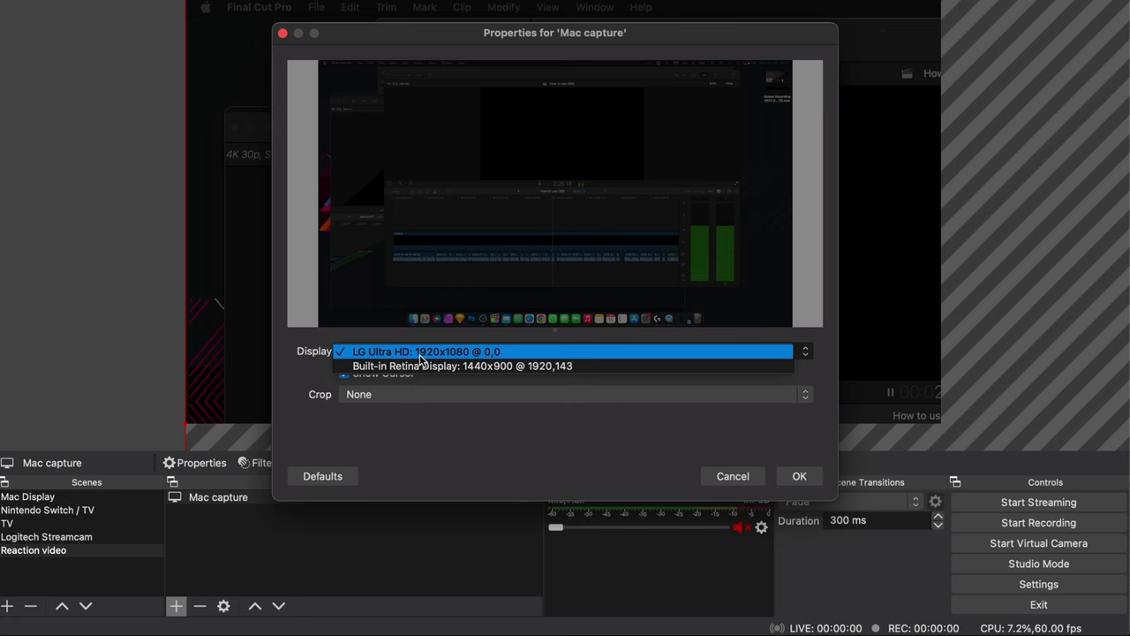
click(419, 366)
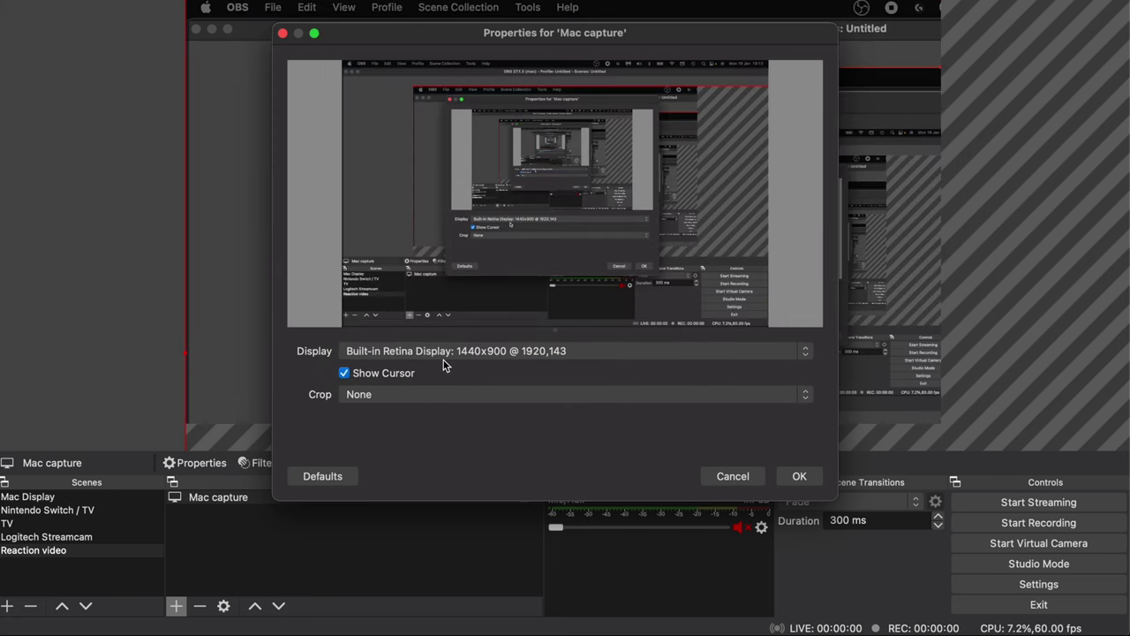
click(345, 375)
click(344, 374)
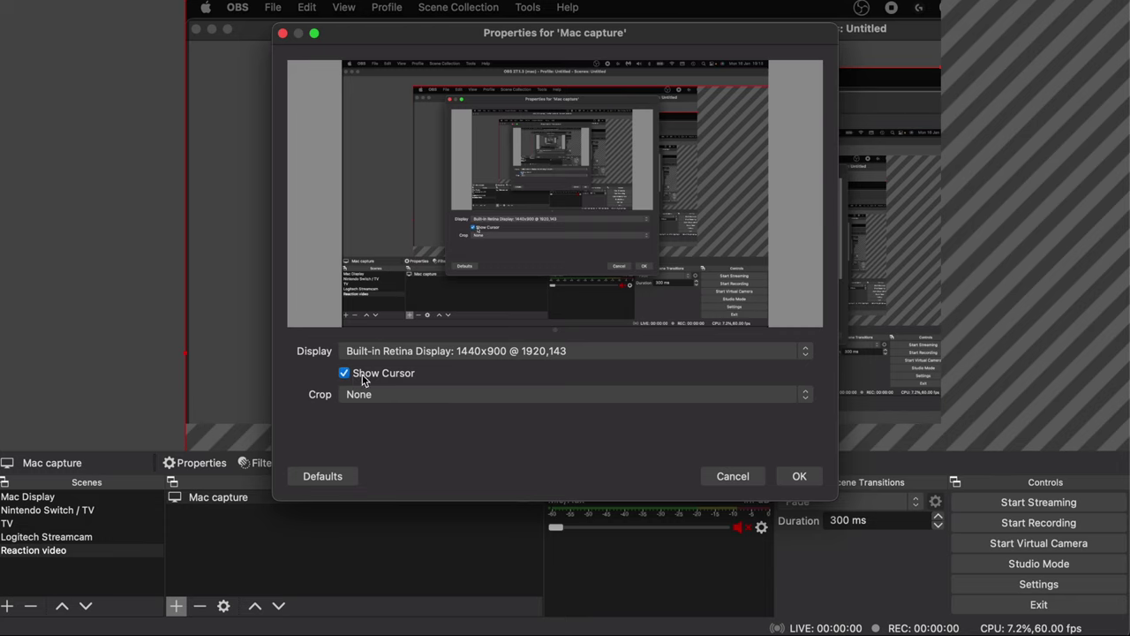
click(797, 476)
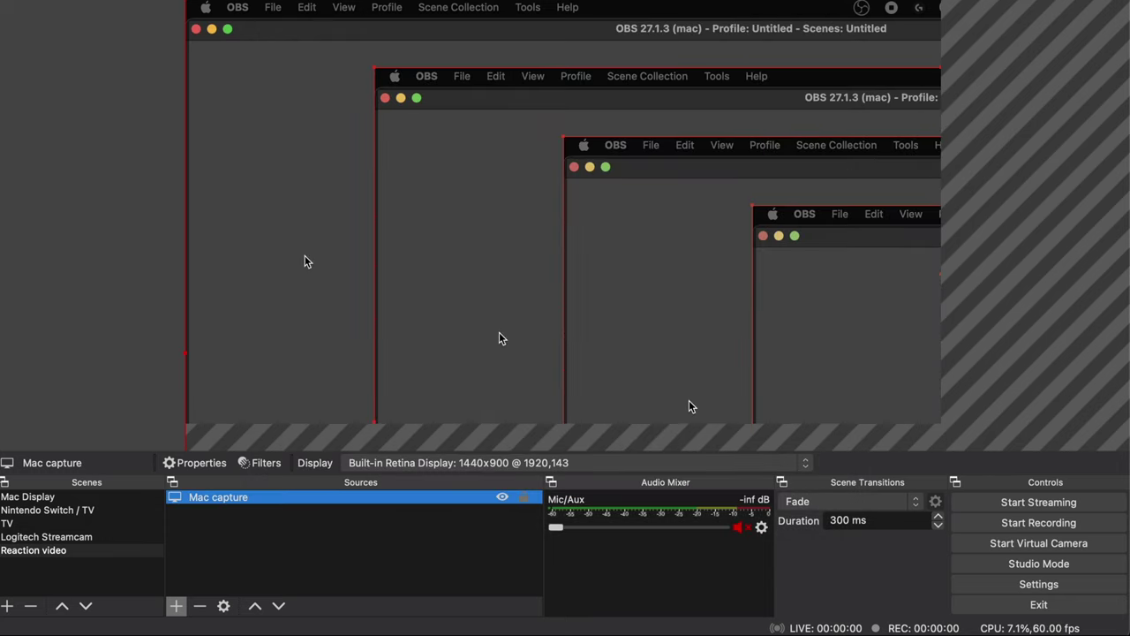
Step: Scale the Mac capture with its corner handles and nudge it up to cover the canvas
drag(187, 1, 664, 291)
drag(807, 344, 335, 43)
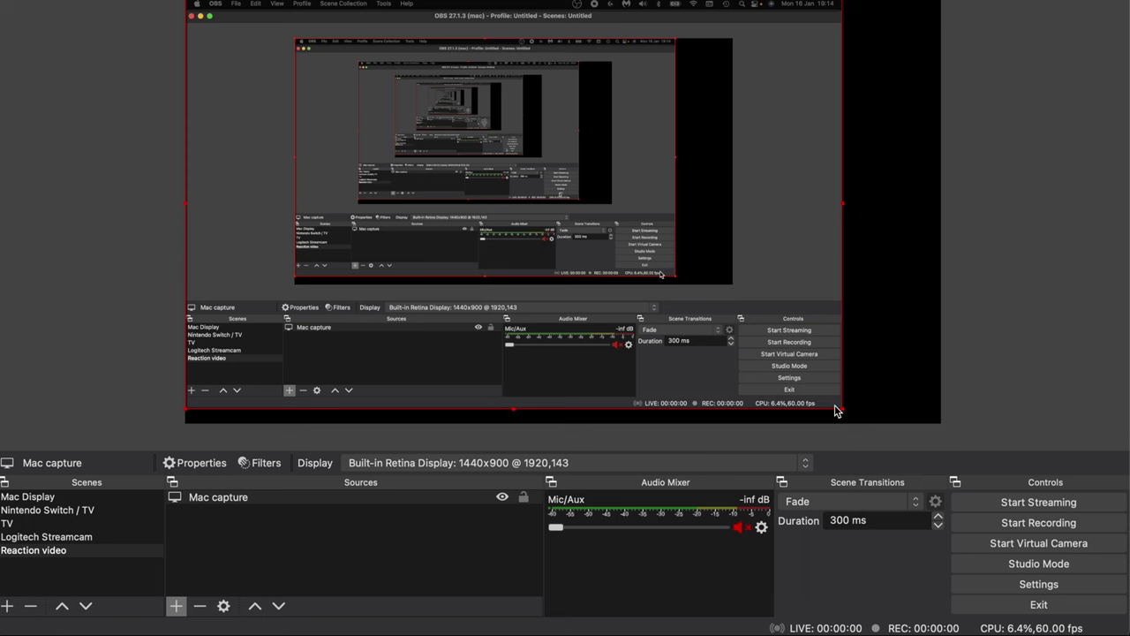
drag(842, 408, 941, 449)
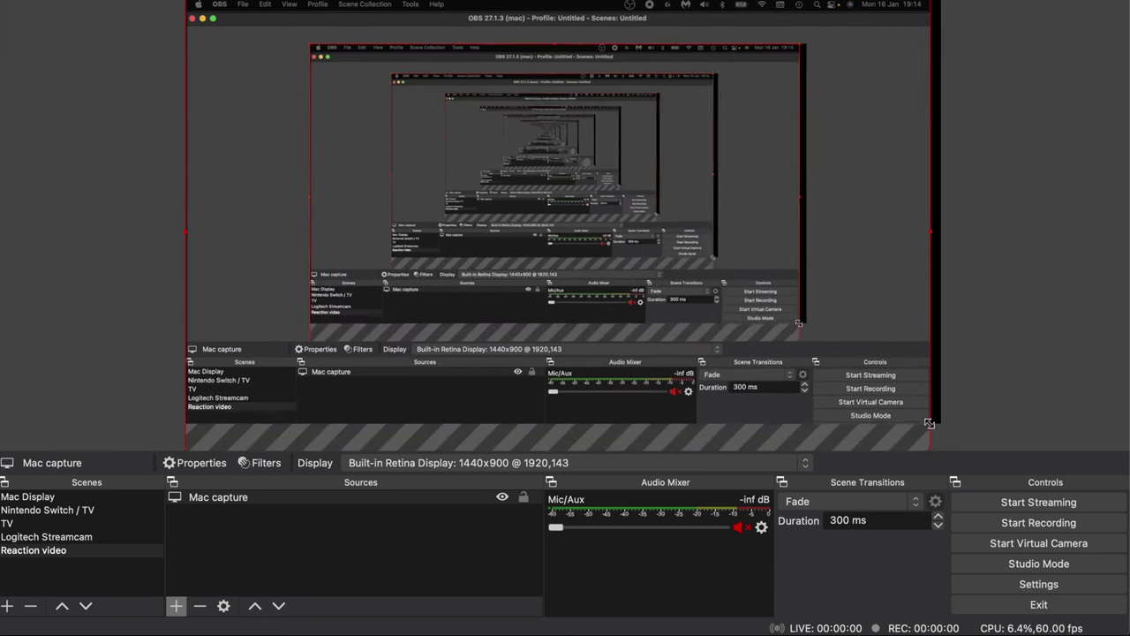
drag(634, 288, 636, 258)
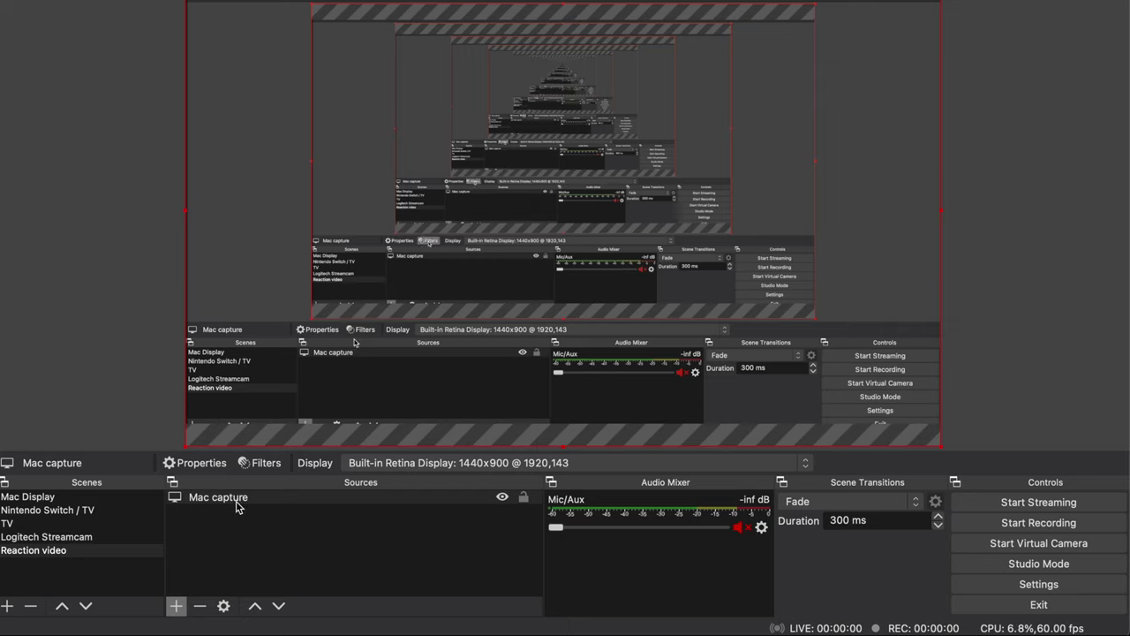
Step: Add an Audio Output Capture source named 'Mac audio' using the BlackHole 2ch device
click(740, 527)
click(740, 527)
click(174, 609)
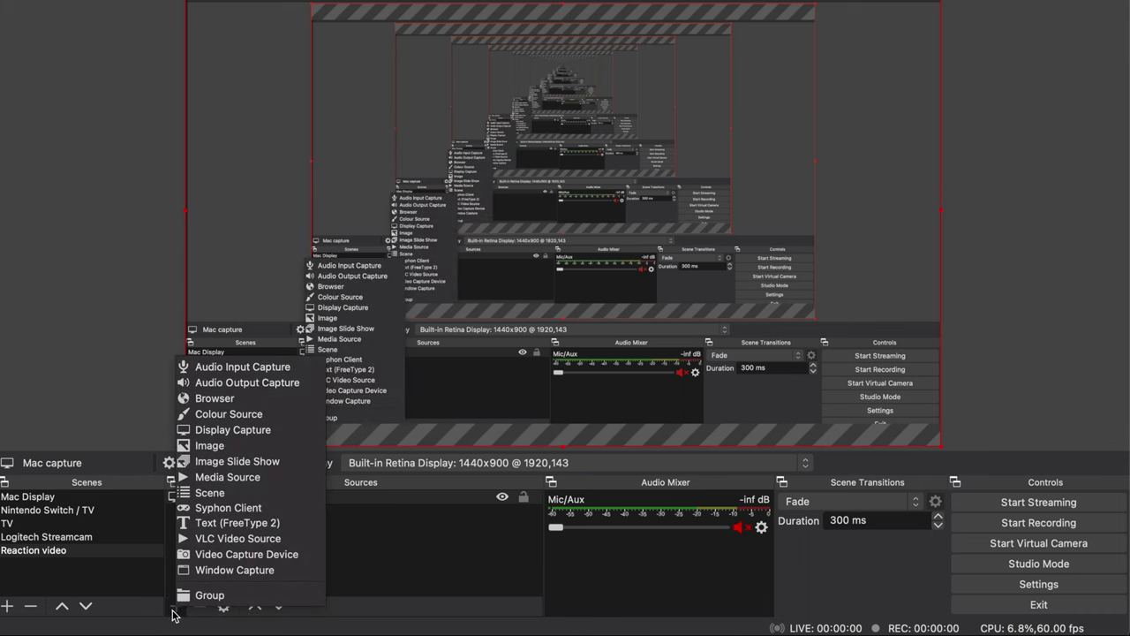
click(243, 382)
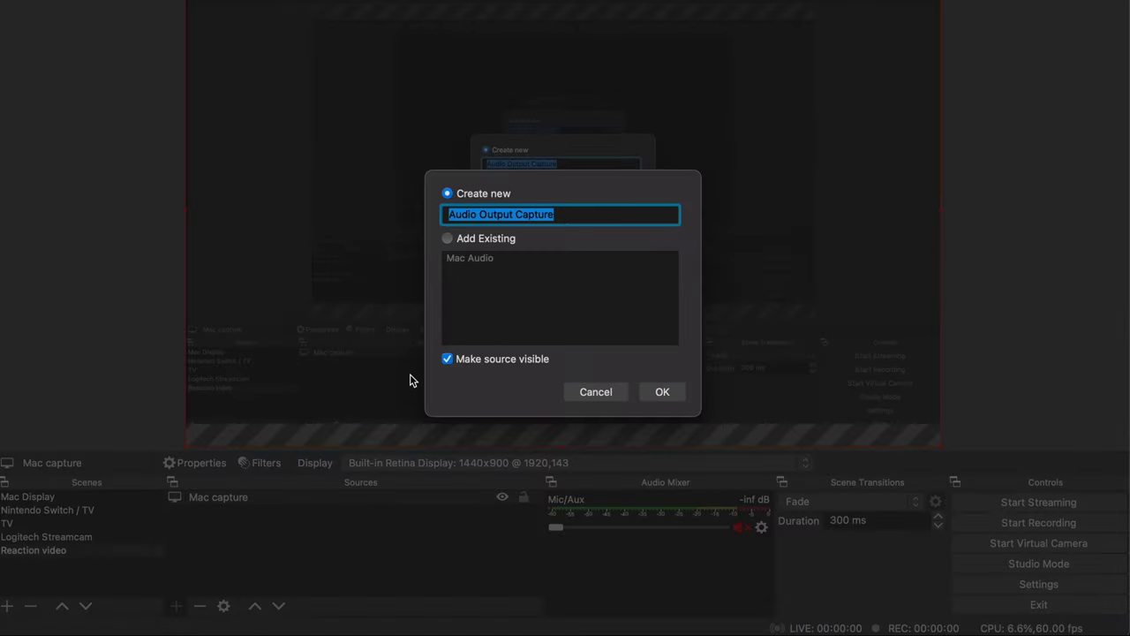
text(Mac audio)
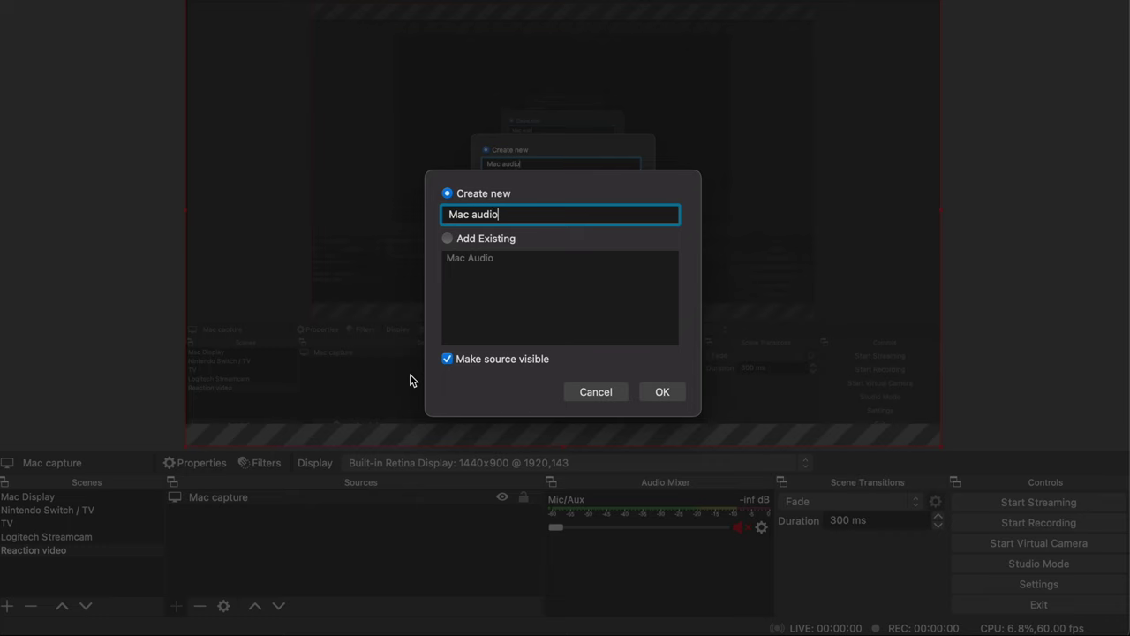
key(Return)
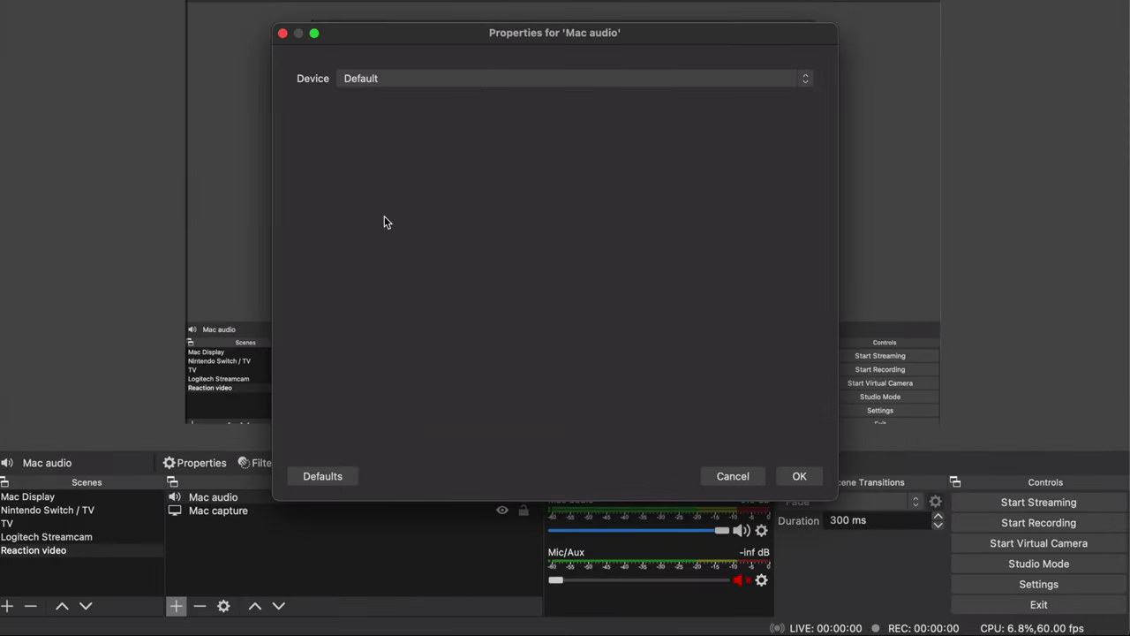
click(402, 81)
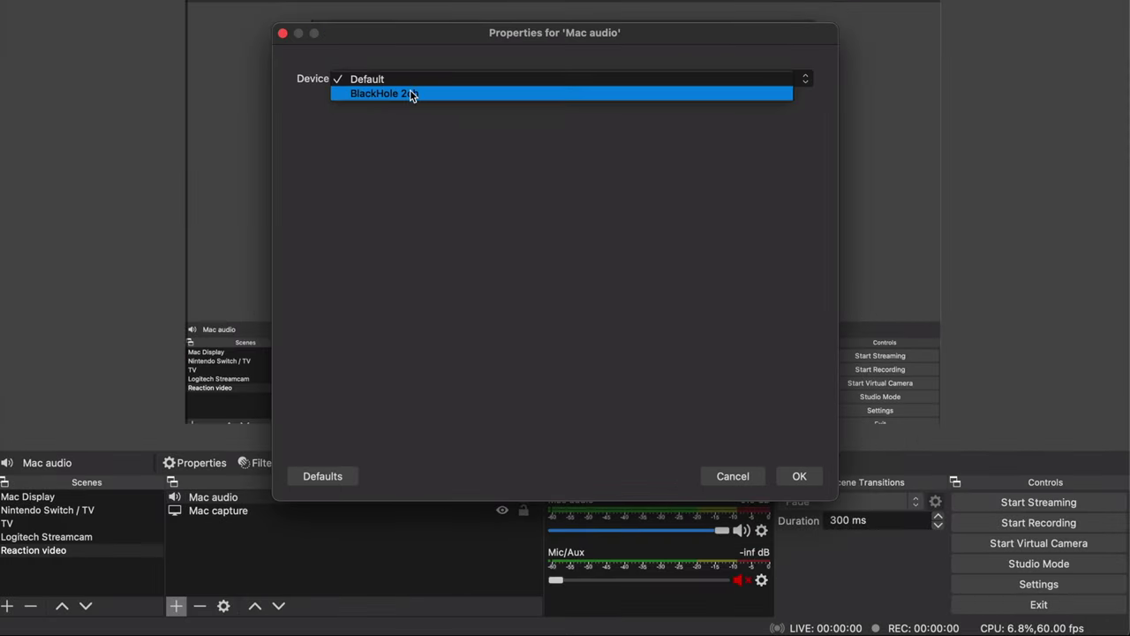
click(410, 94)
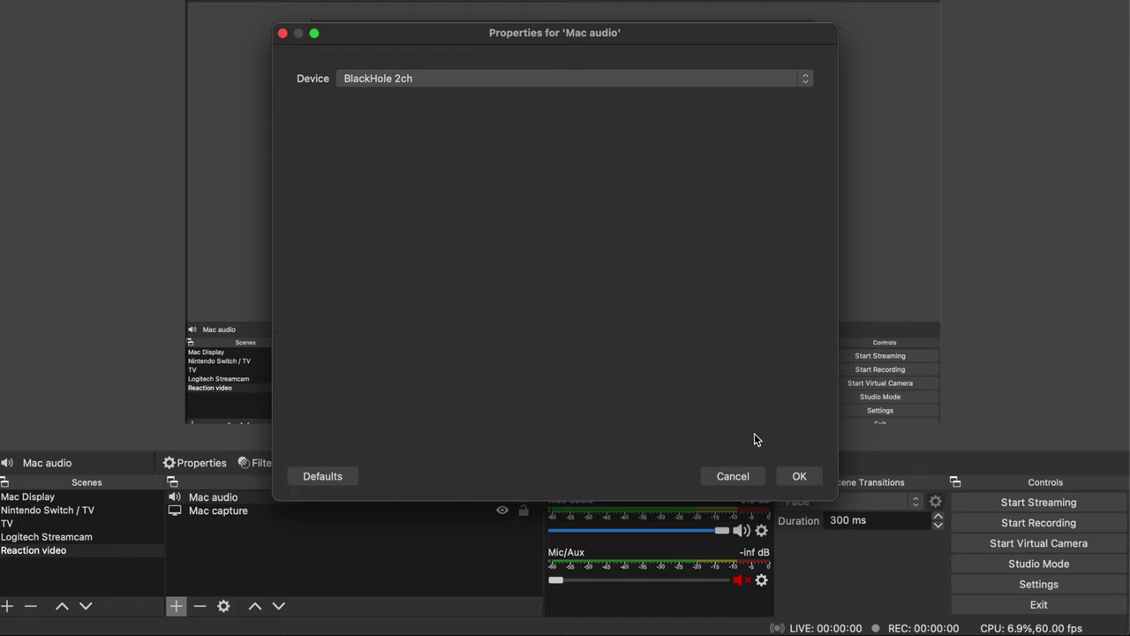
click(797, 477)
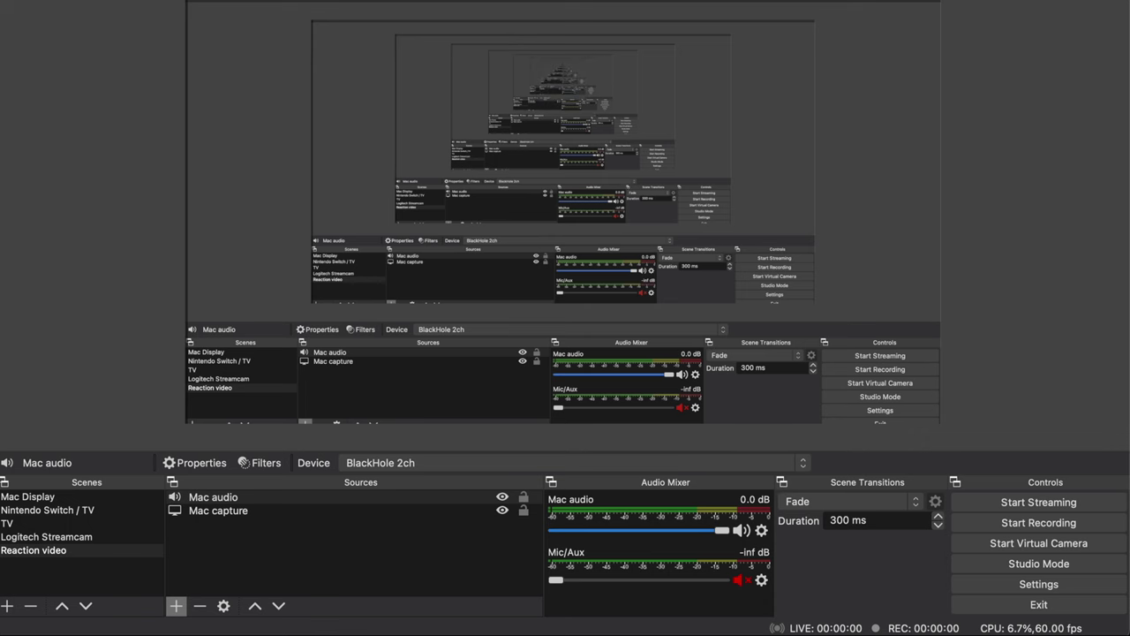
Step: Set the Mac audio fader in the Audio Mixer to -8.4 dB
click(795, 0)
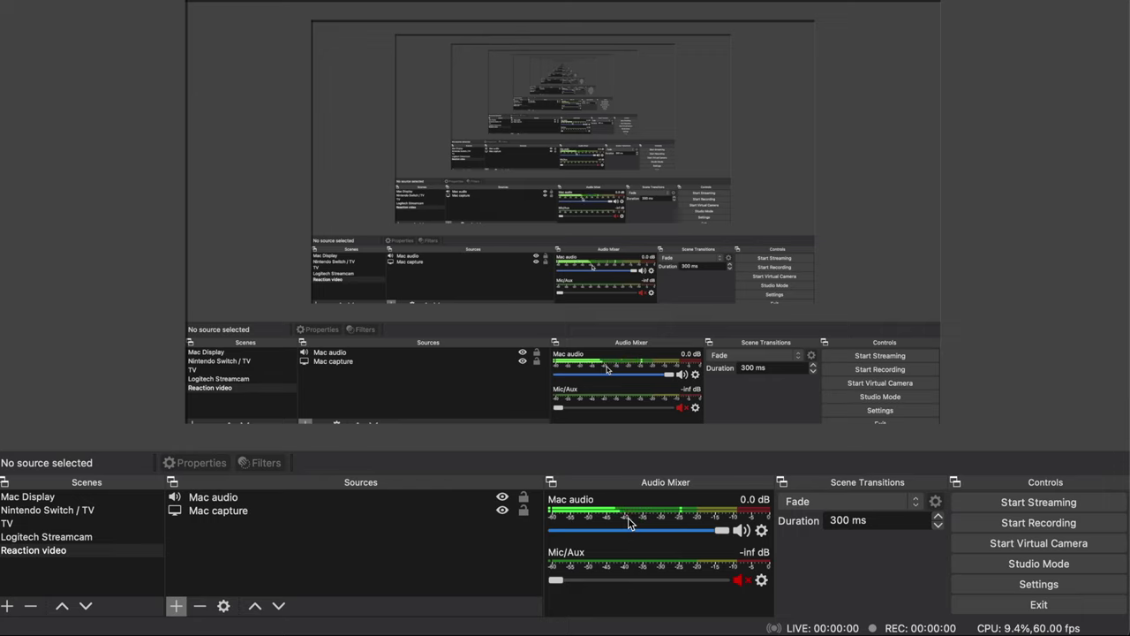
drag(722, 530, 680, 536)
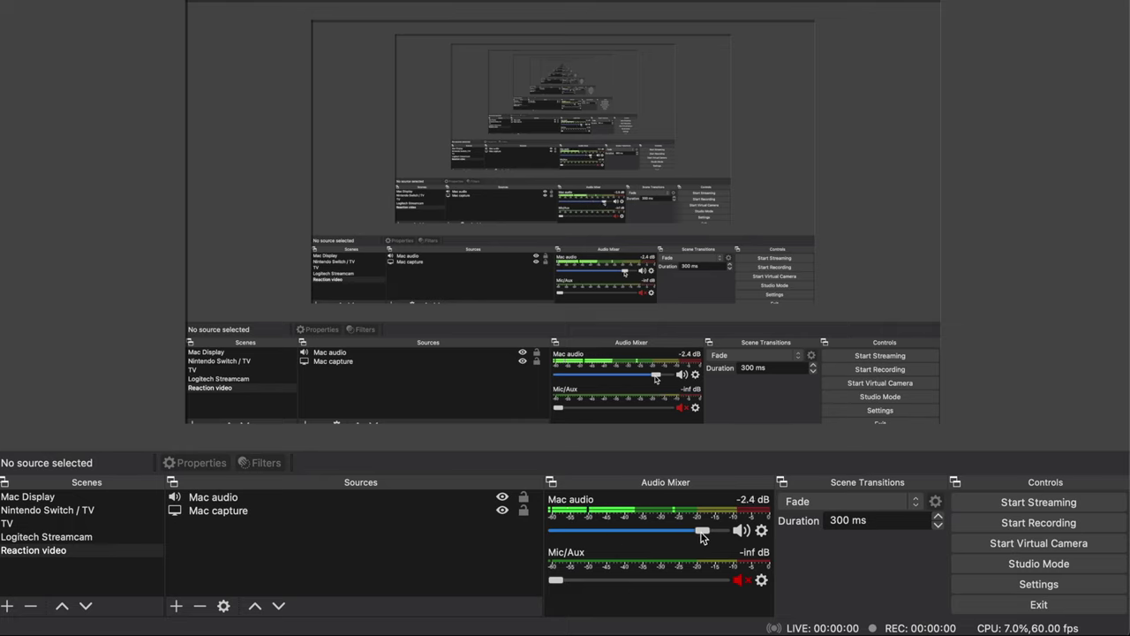
drag(705, 538, 670, 537)
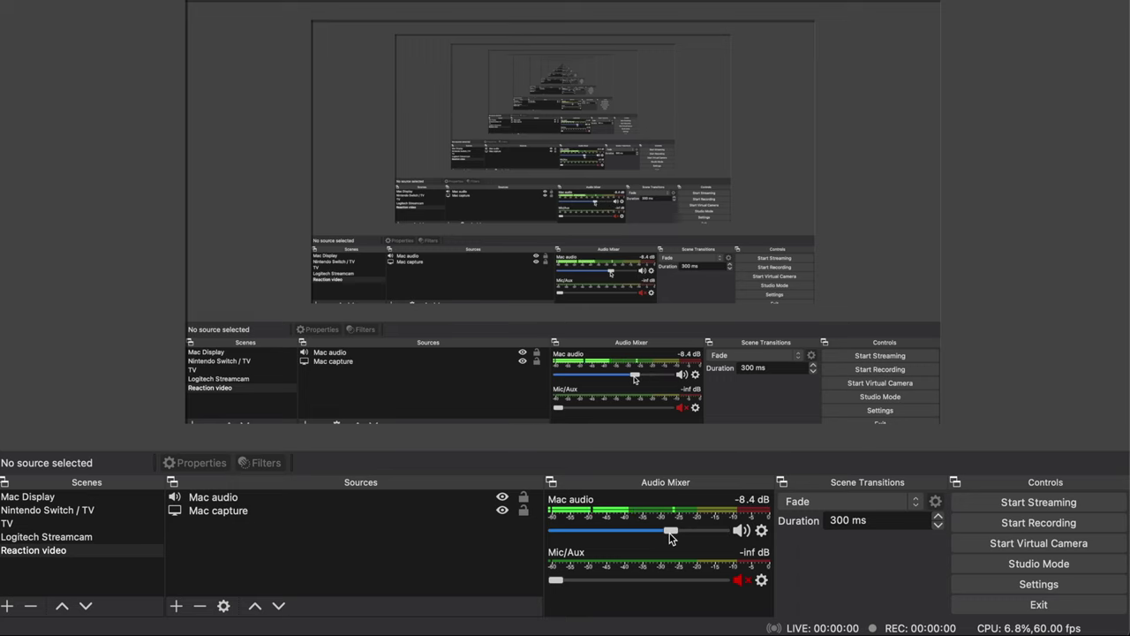
Step: Add an Audio Input Capture 'Built in mic' using the MacBook Pro Microphone, then start recording
click(176, 605)
click(261, 374)
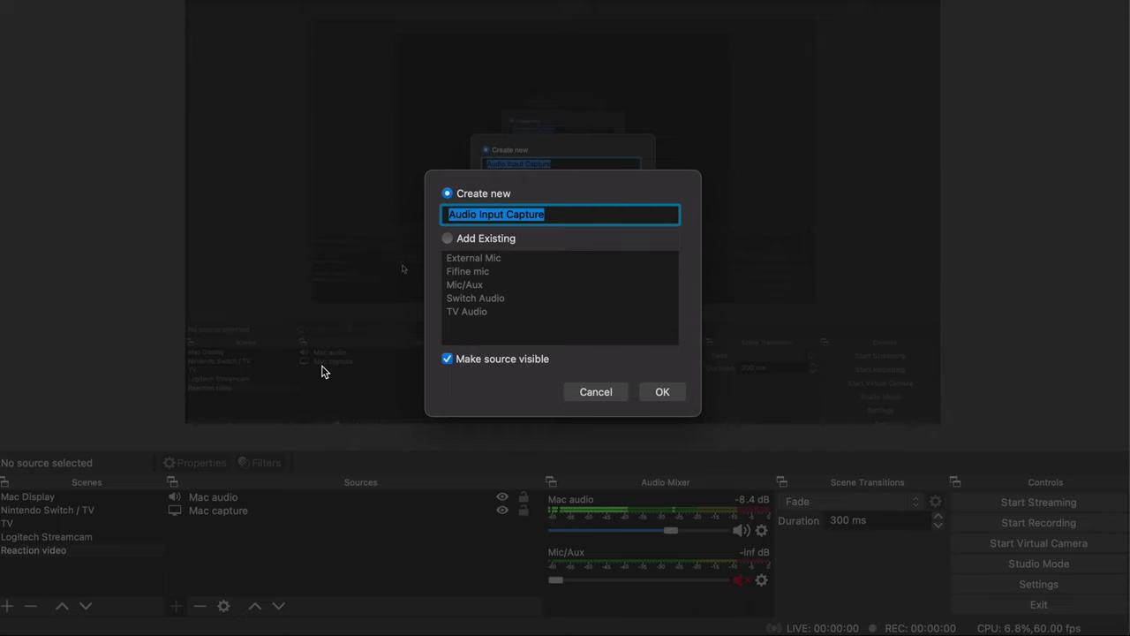
text(Built in mic)
key(Return)
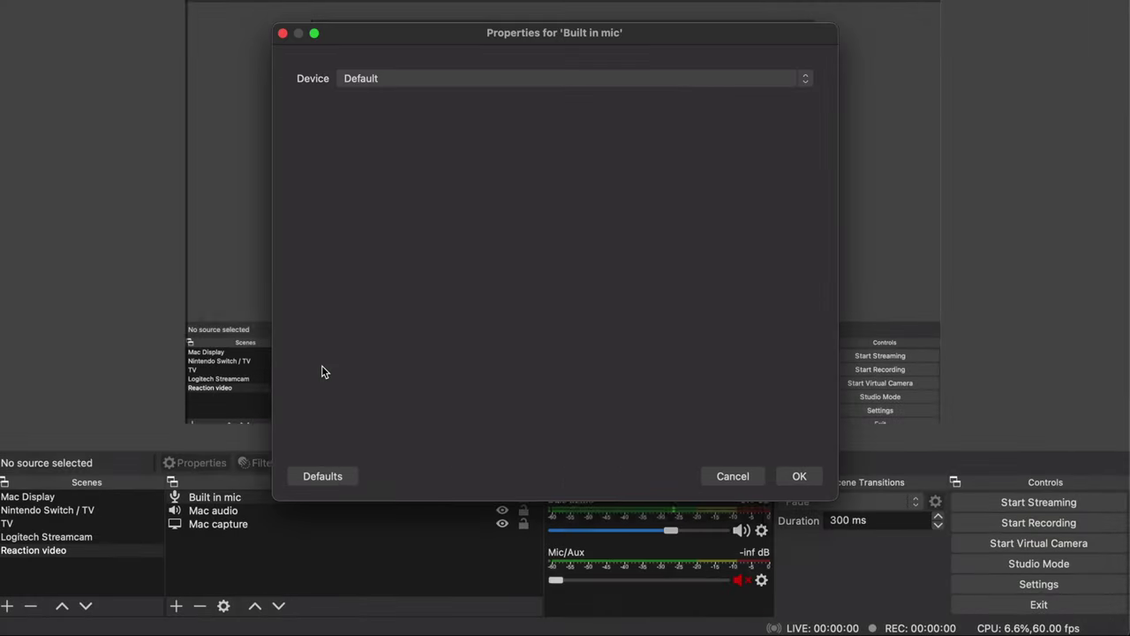
click(393, 87)
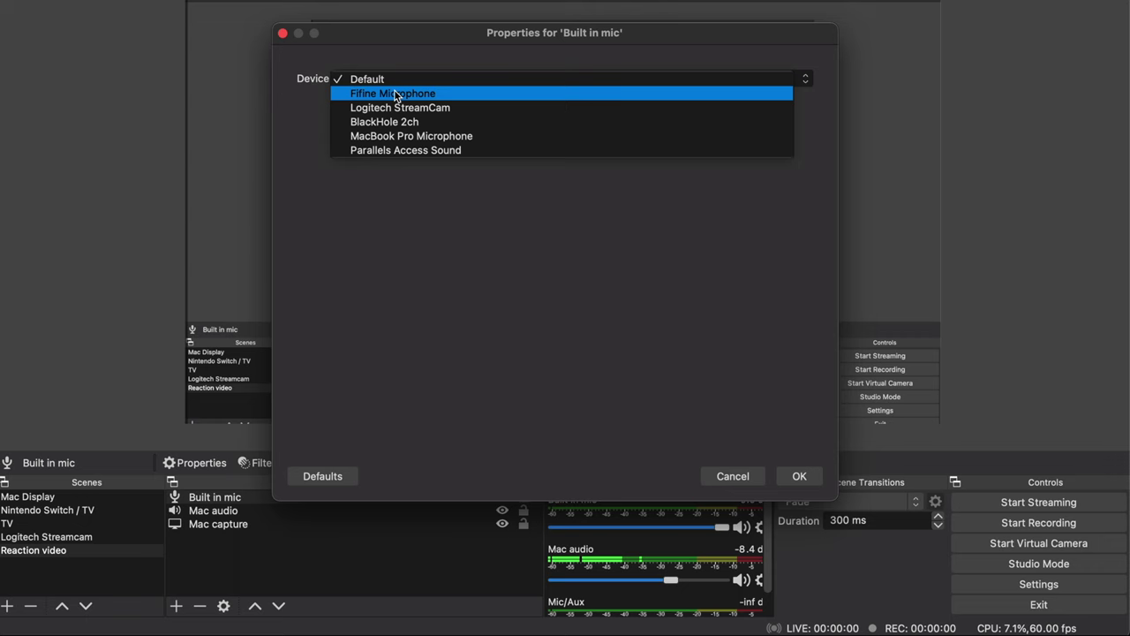
click(397, 137)
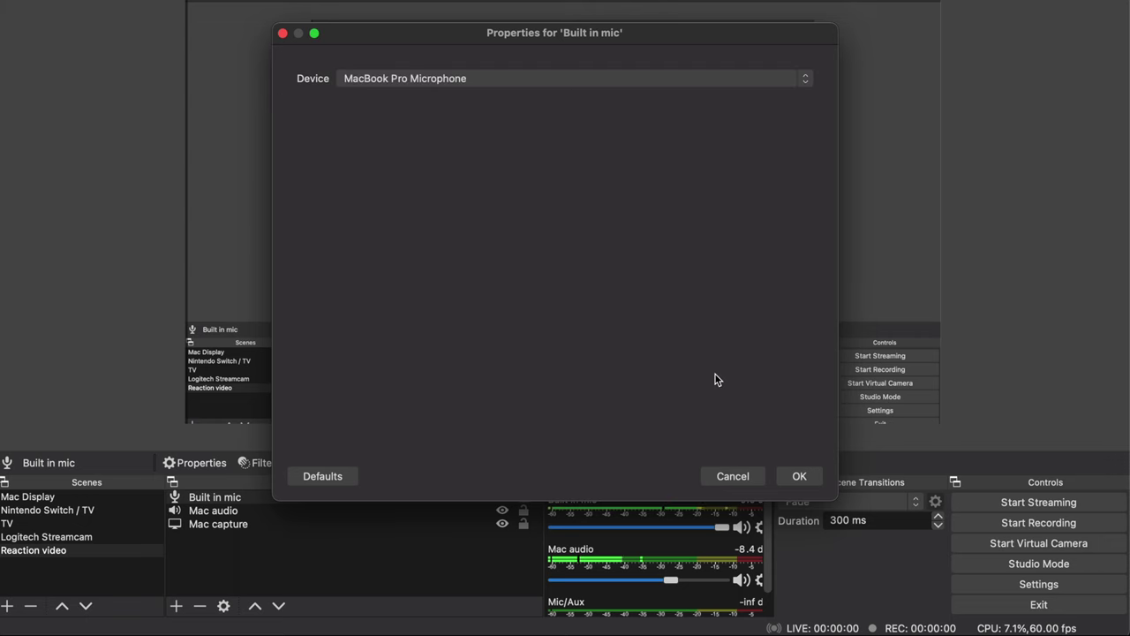
click(803, 475)
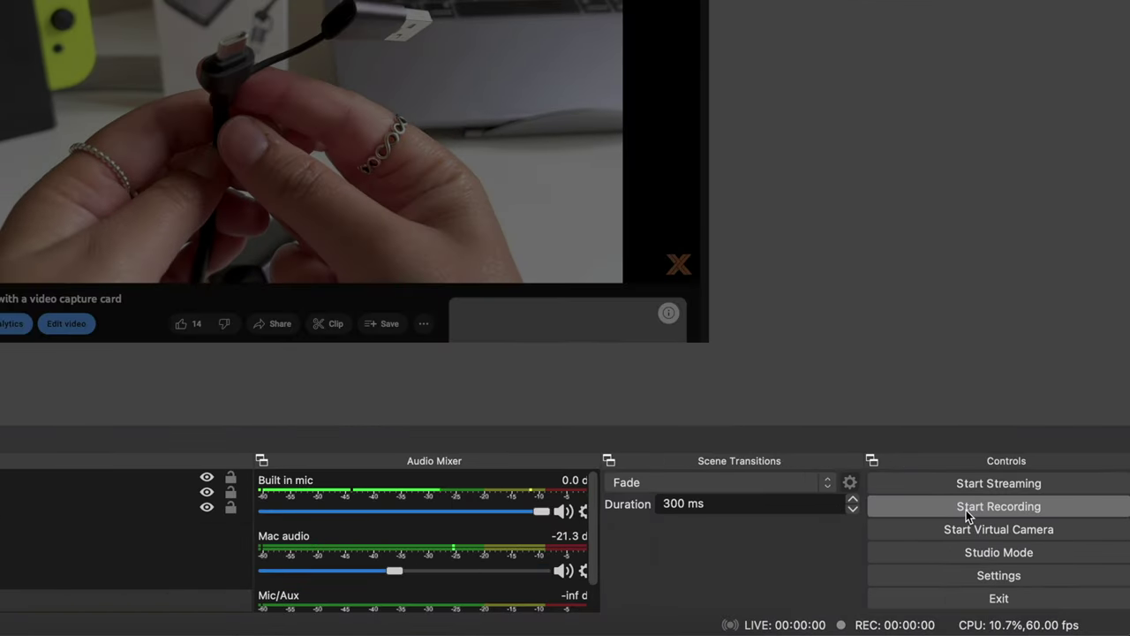
click(969, 516)
drag(380, 570, 374, 577)
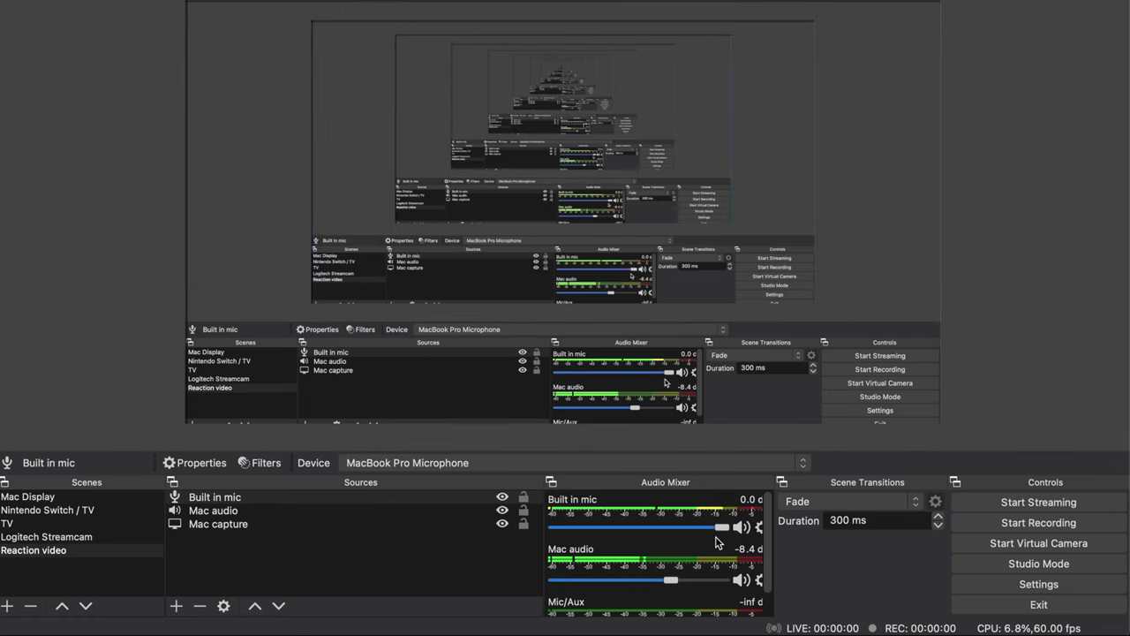
Step: Create a 'Logitech cam' video capture source using the Logitech StreamCam
click(177, 609)
click(223, 550)
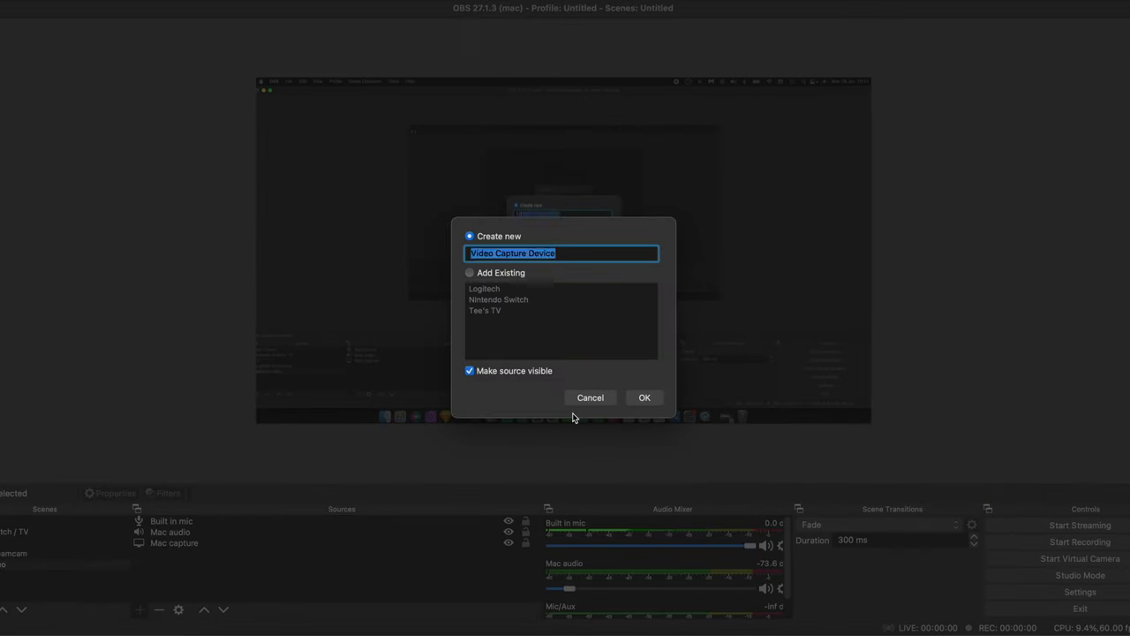
text(Logit)
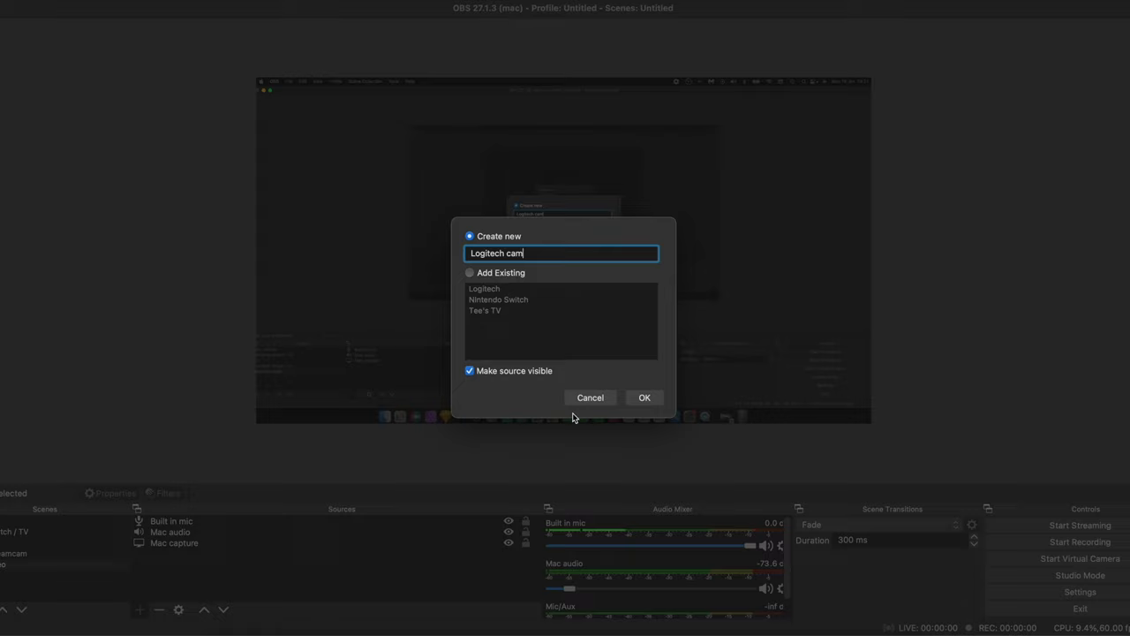
text(ech cam)
key(Return)
click(455, 382)
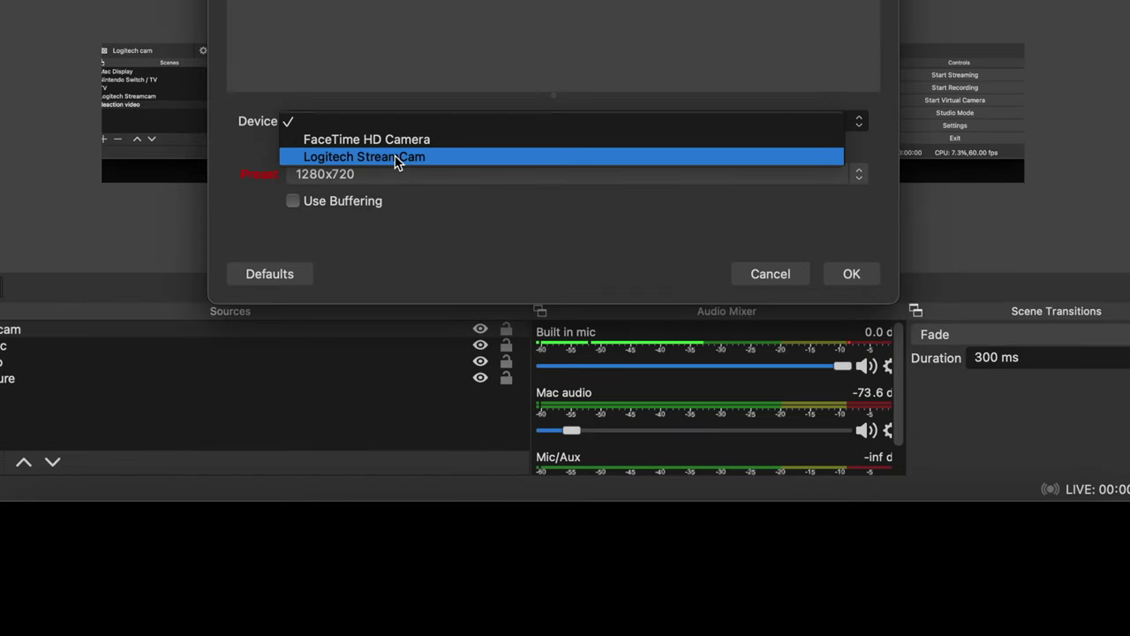
click(396, 157)
Step: Apply the 1920x1080 preset and shrink the webcam into the canvas's top-right corner
click(374, 170)
click(370, 163)
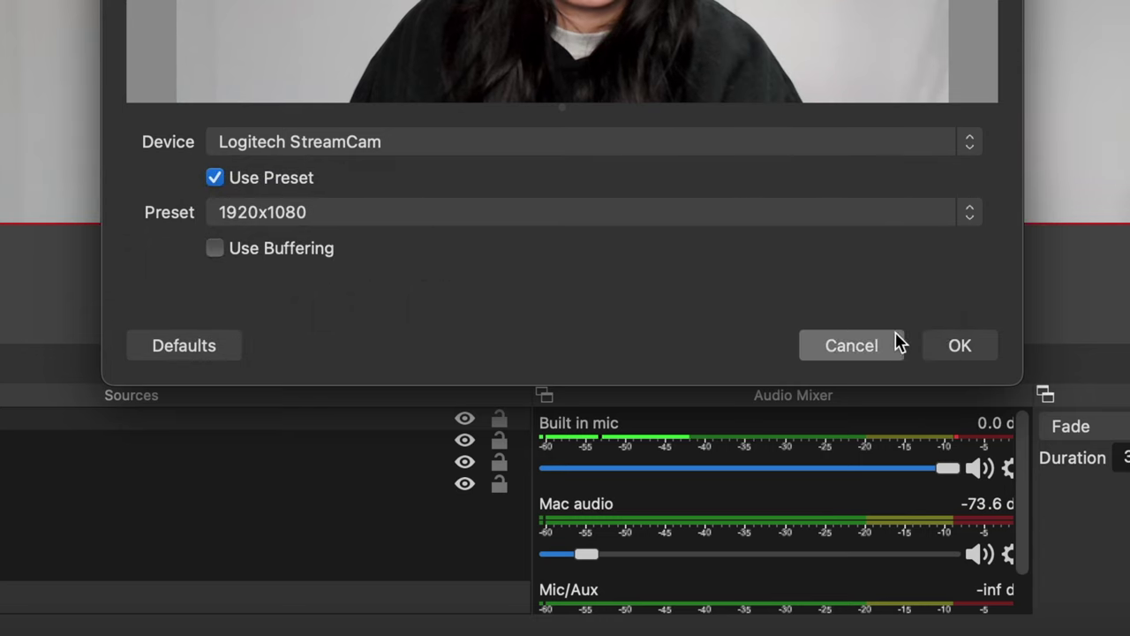
click(971, 347)
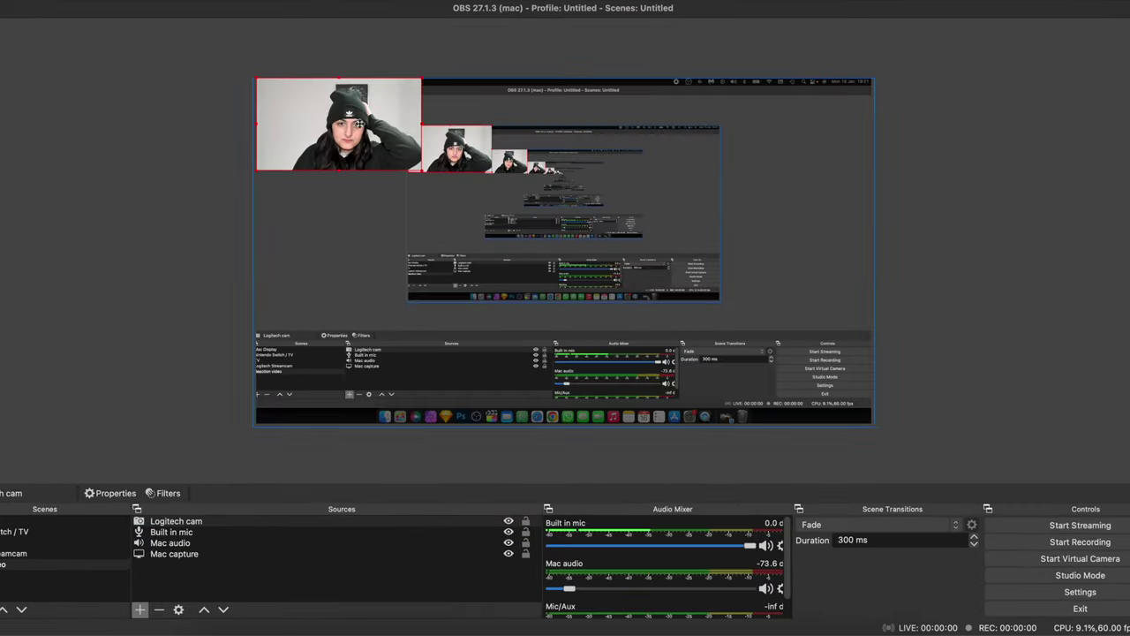
drag(359, 124, 365, 367)
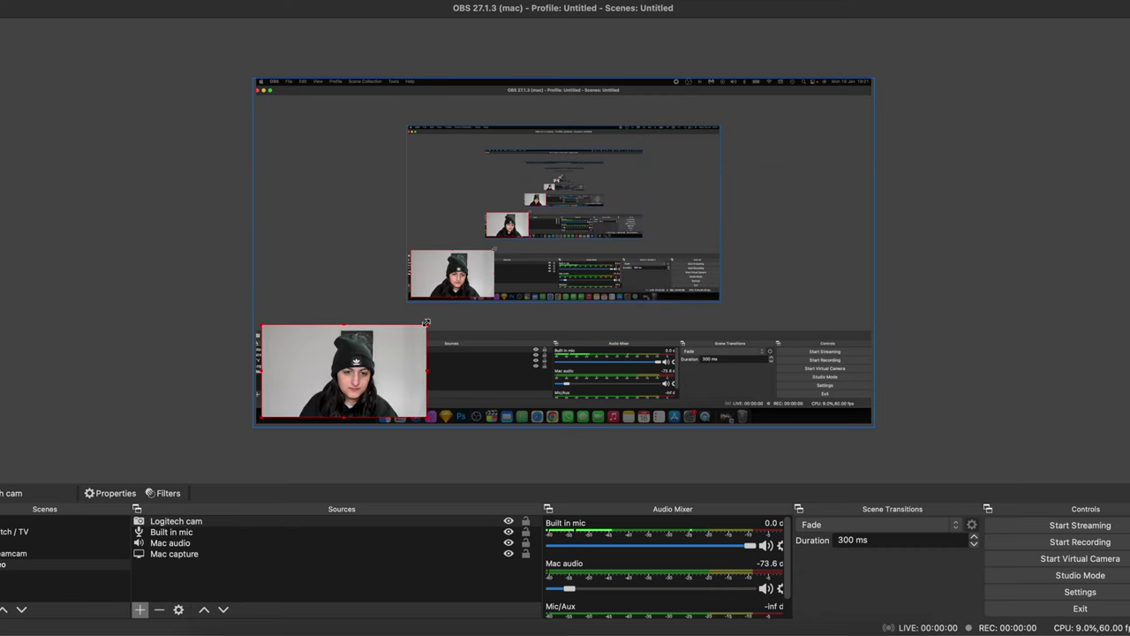
drag(426, 323, 838, 129)
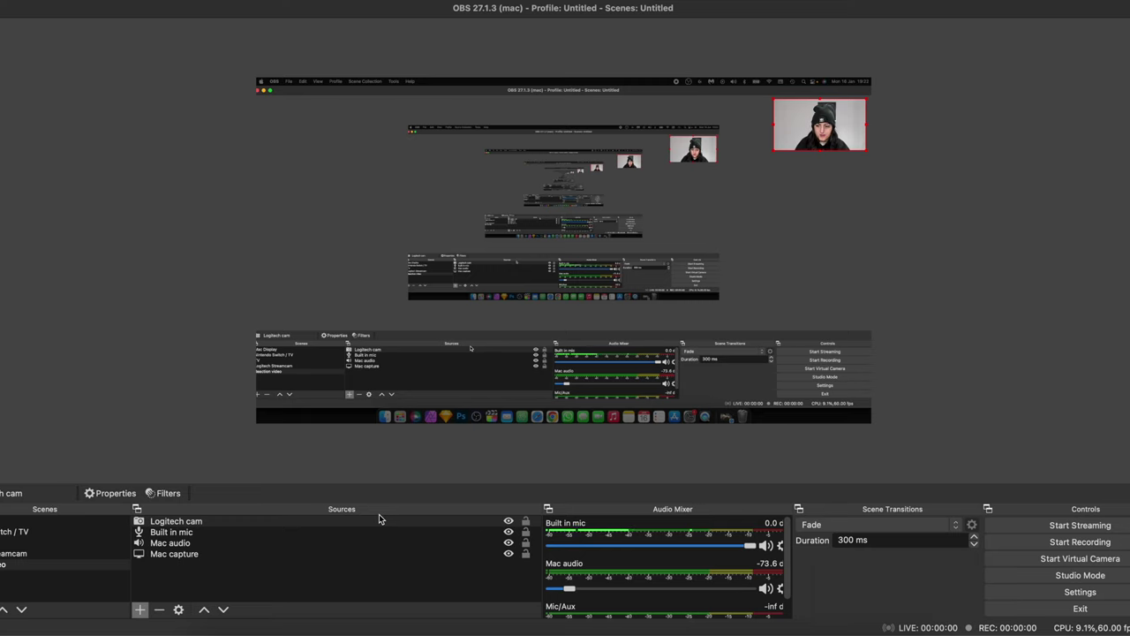
Step: Add an audio input source named 'External microphone' using the Fifine Microphone
click(477, 470)
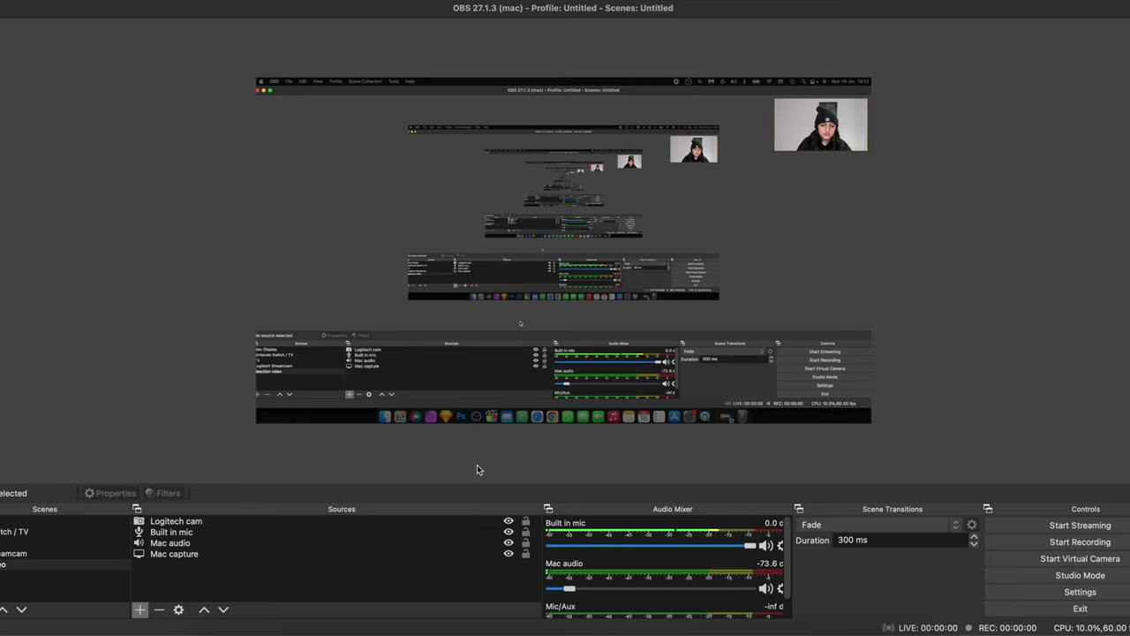
click(140, 612)
click(187, 415)
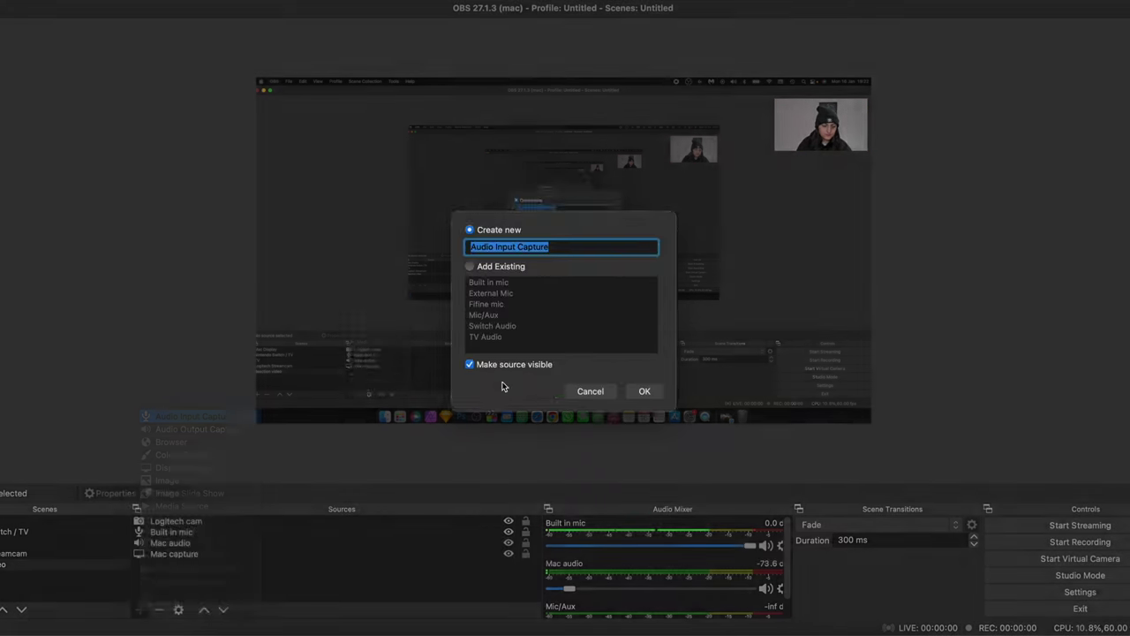
text(External microphone)
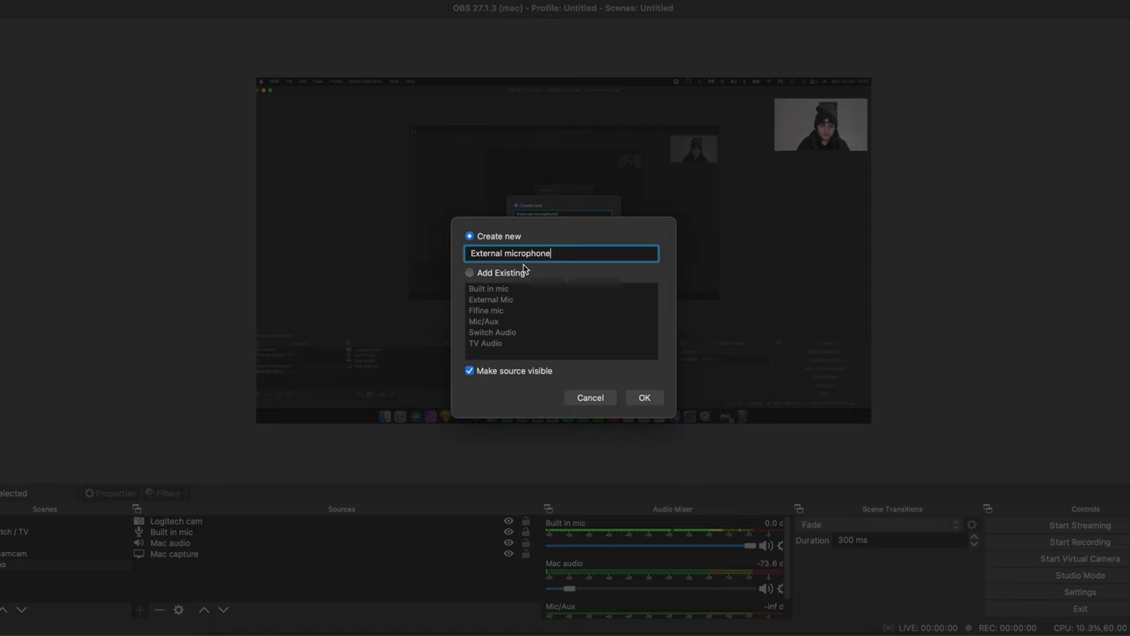
click(643, 397)
click(467, 159)
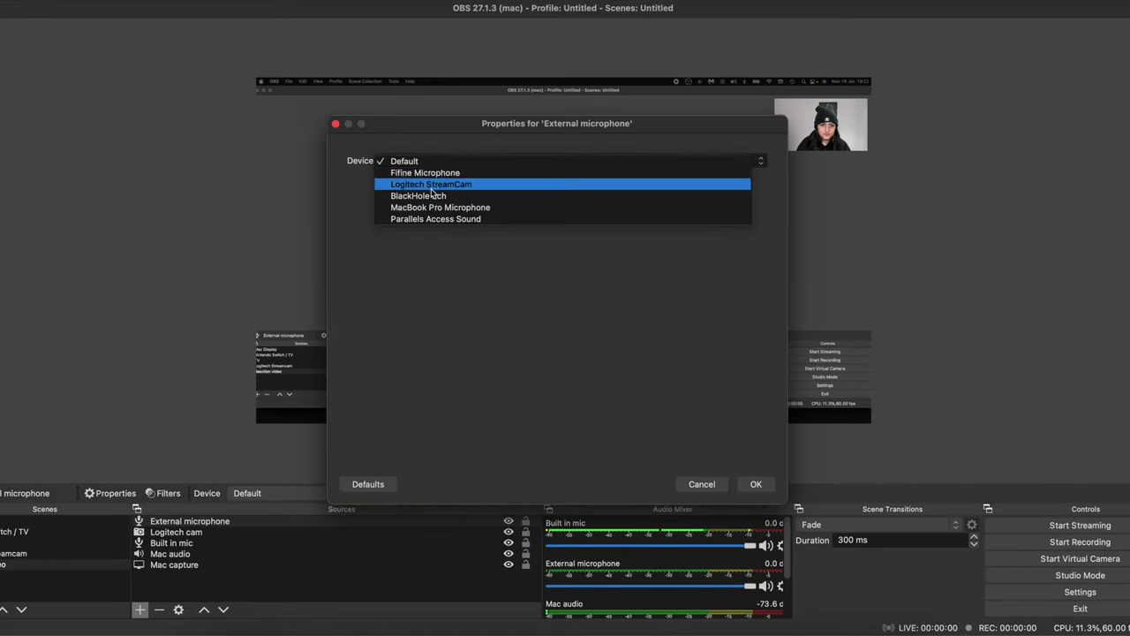
click(468, 168)
click(767, 484)
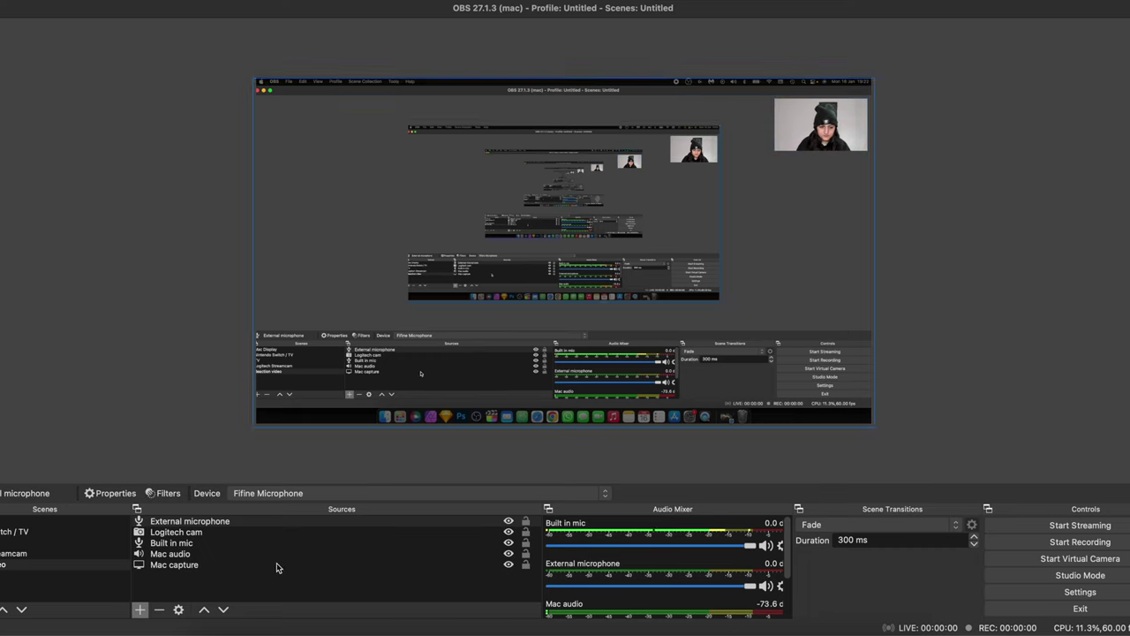
Step: Delete the Built in mic source from the scene
click(250, 520)
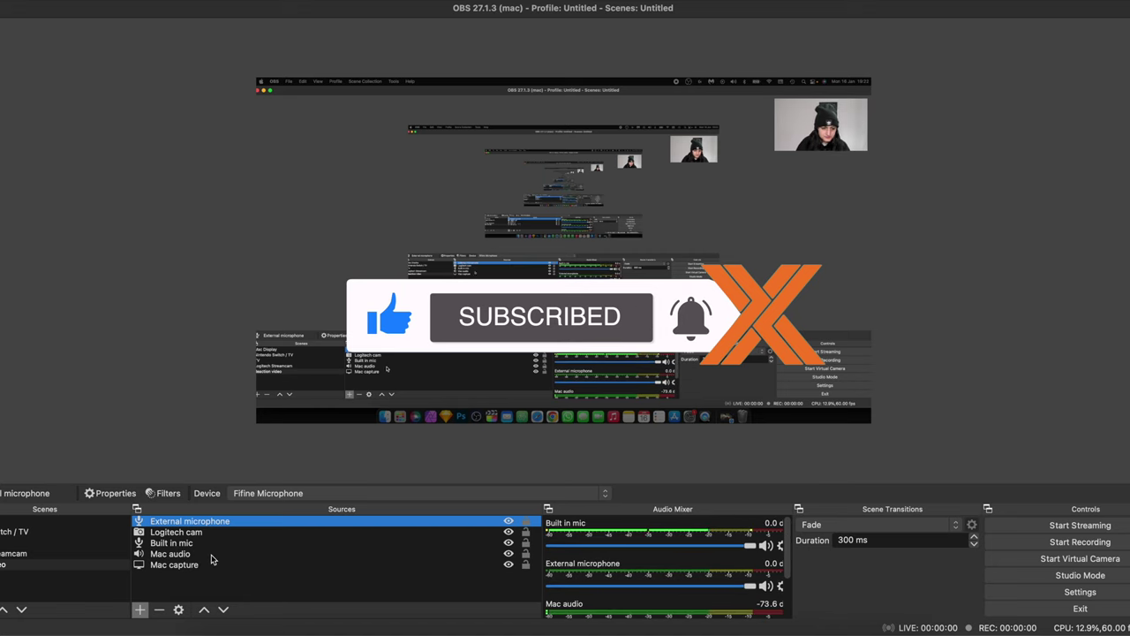
click(509, 543)
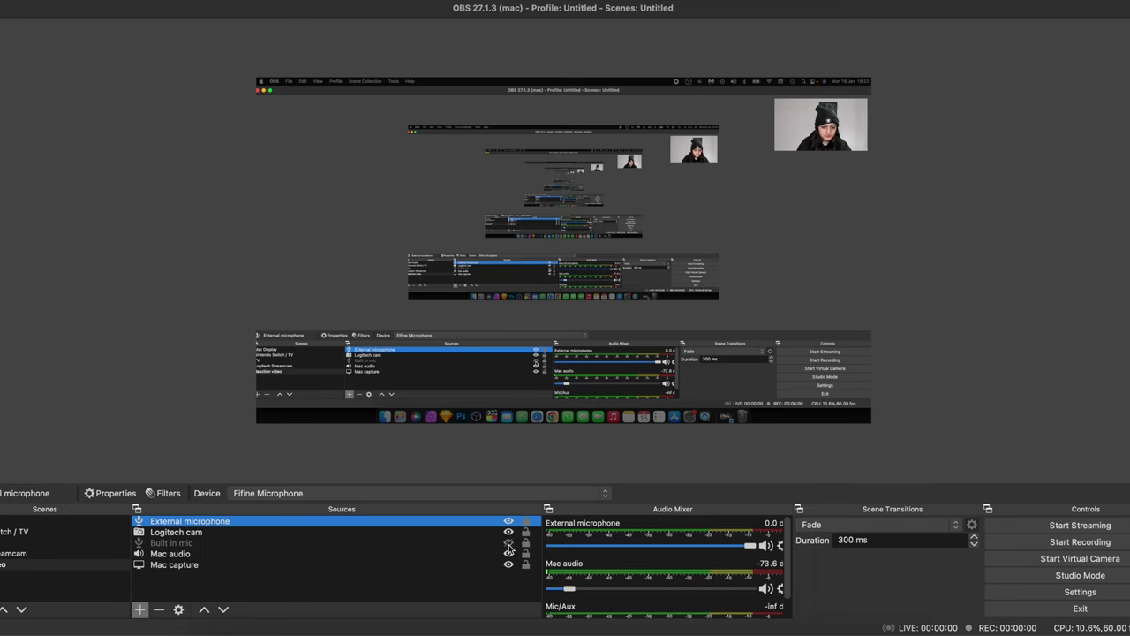
click(482, 544)
right_click(459, 548)
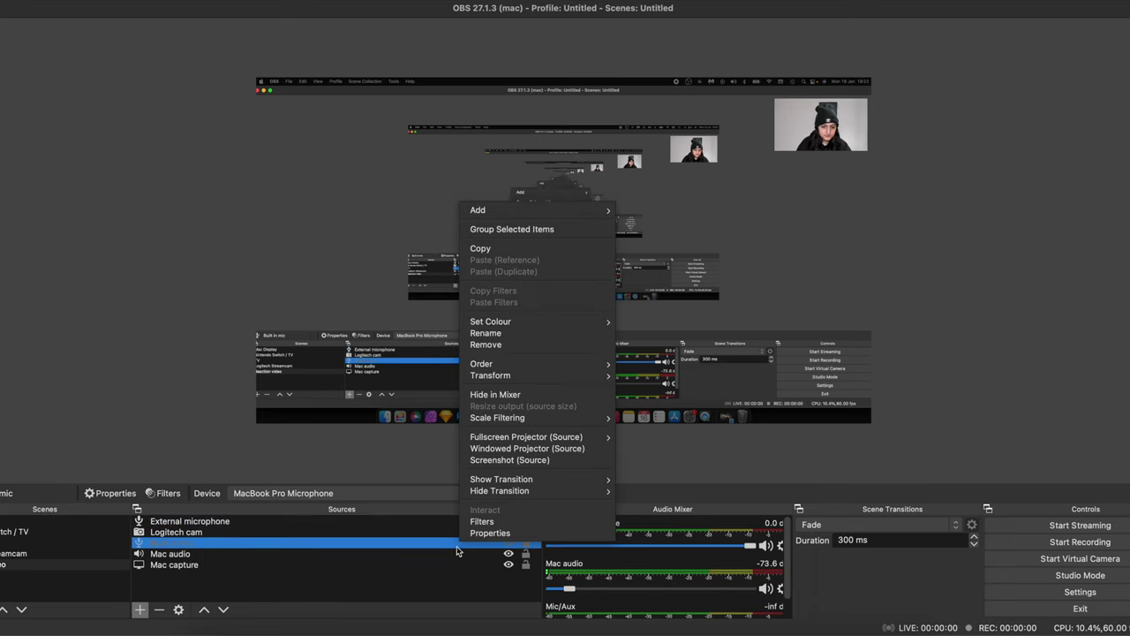
click(555, 345)
click(652, 339)
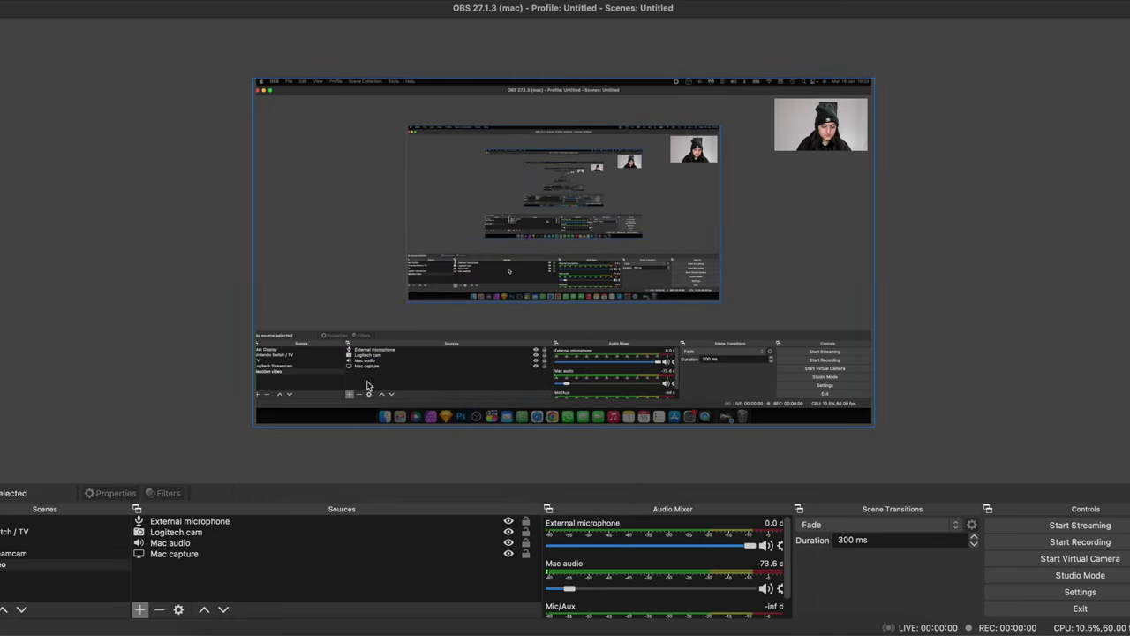
Step: Add an image source named 'Background' showing channelArt_Jan2023.jpg
click(139, 610)
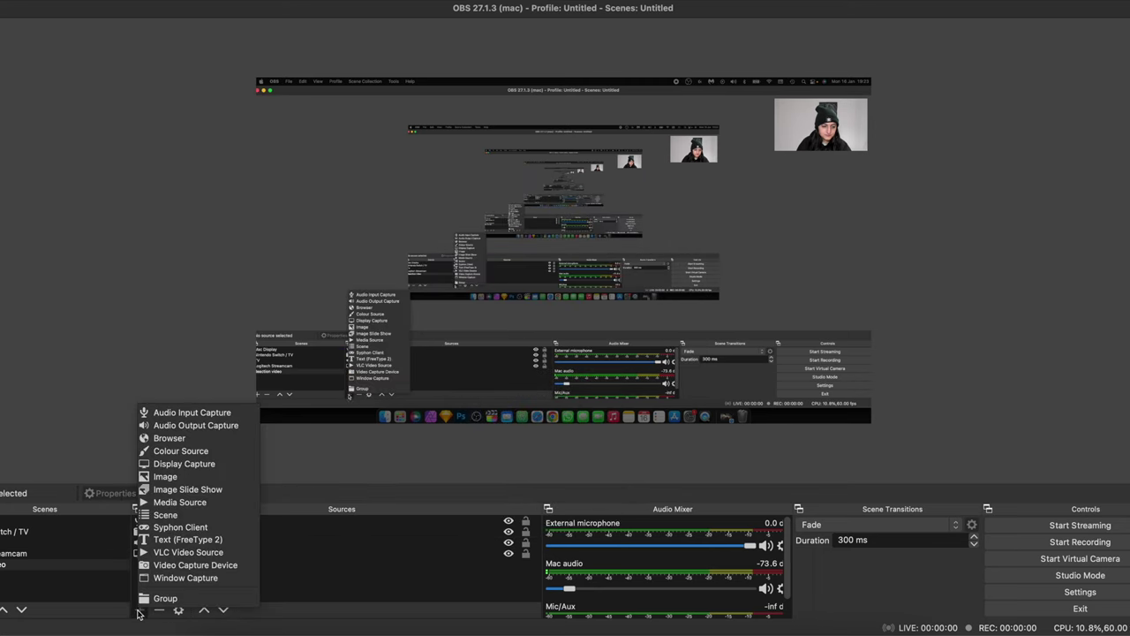
click(193, 476)
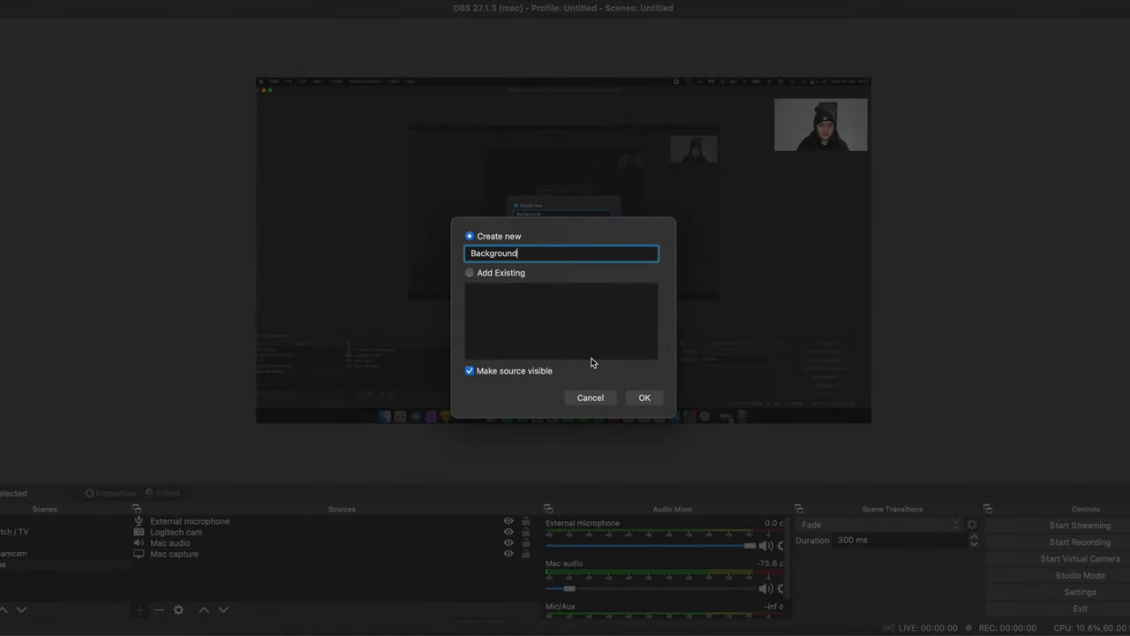
text(Background)
key(Return)
click(739, 383)
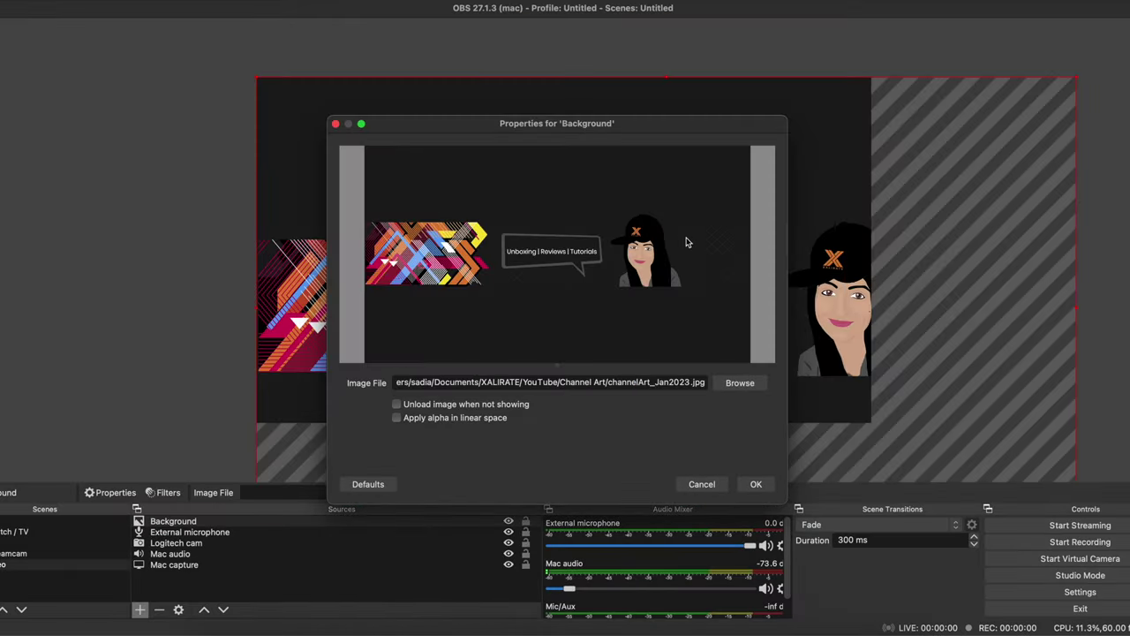
click(755, 484)
Step: Stretch the Background image over the full canvas and layer it below Logitech cam
drag(870, 77, 737, 158)
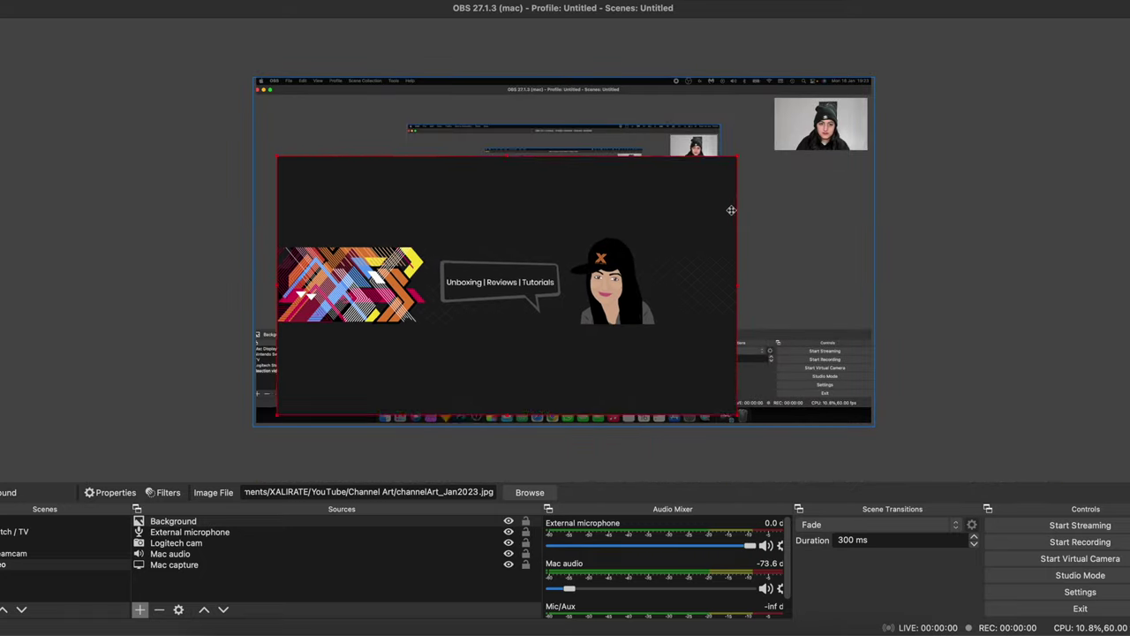
drag(731, 210, 674, 143)
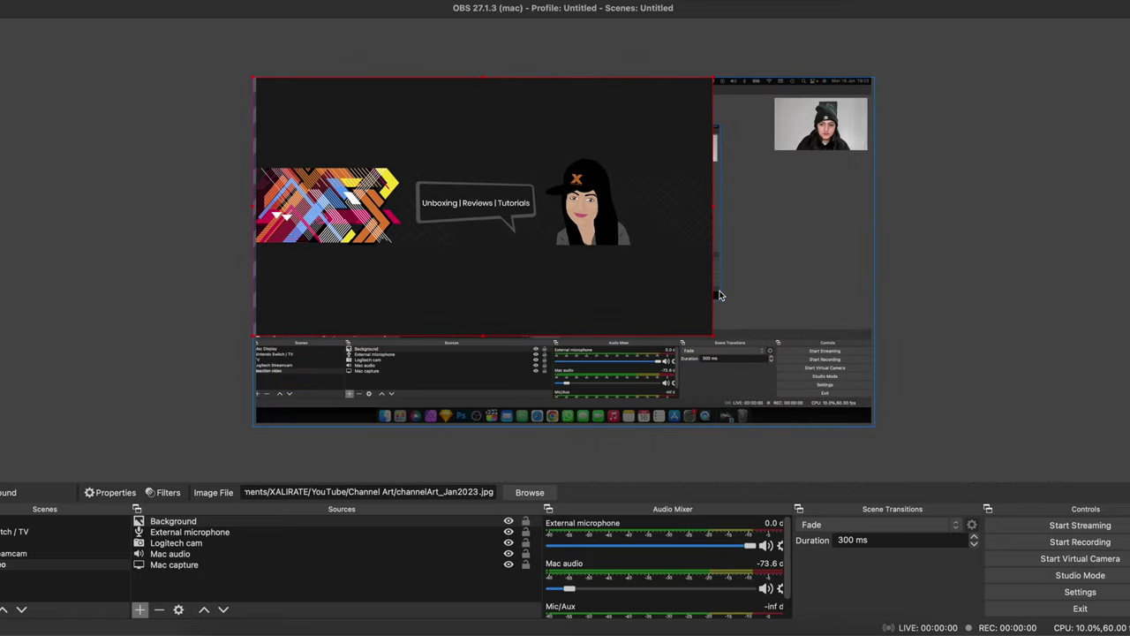
drag(712, 337, 871, 415)
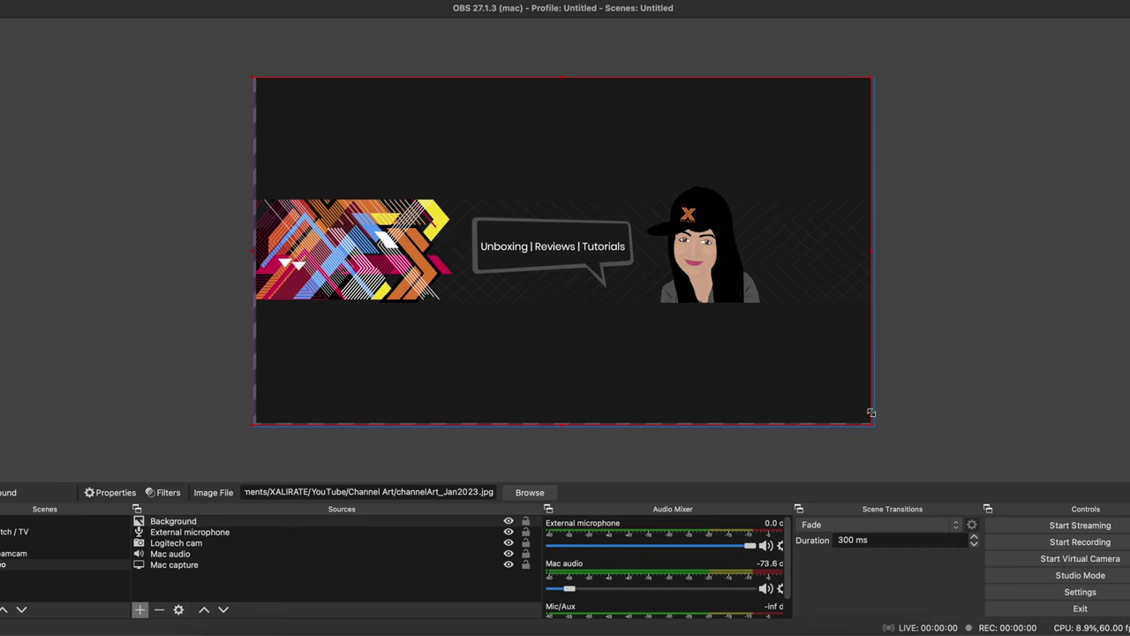
drag(217, 520, 217, 568)
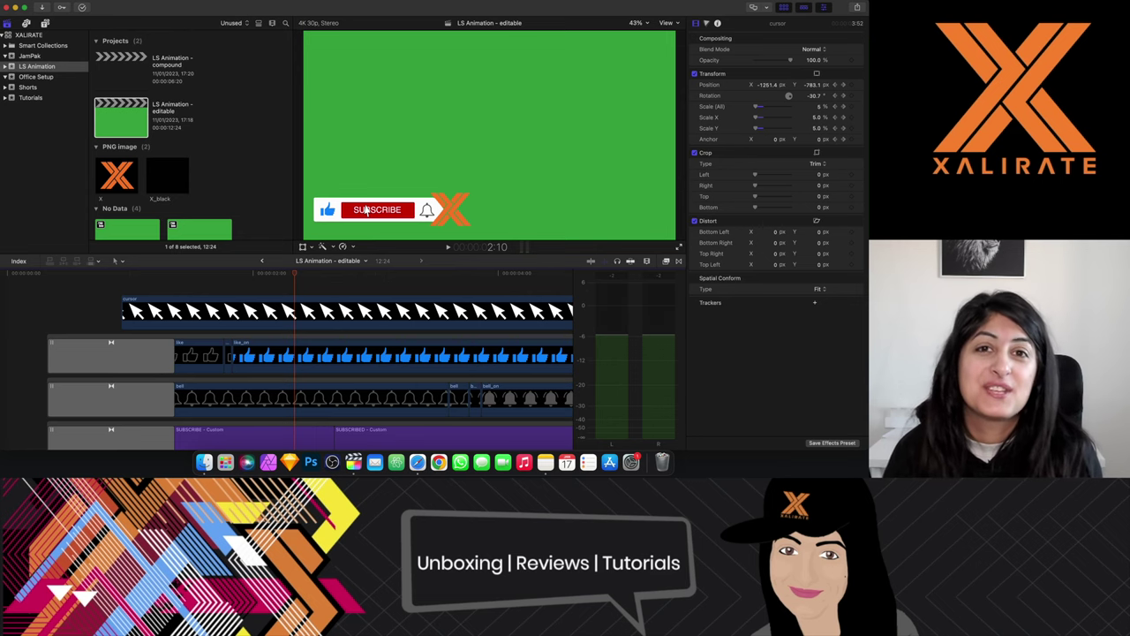